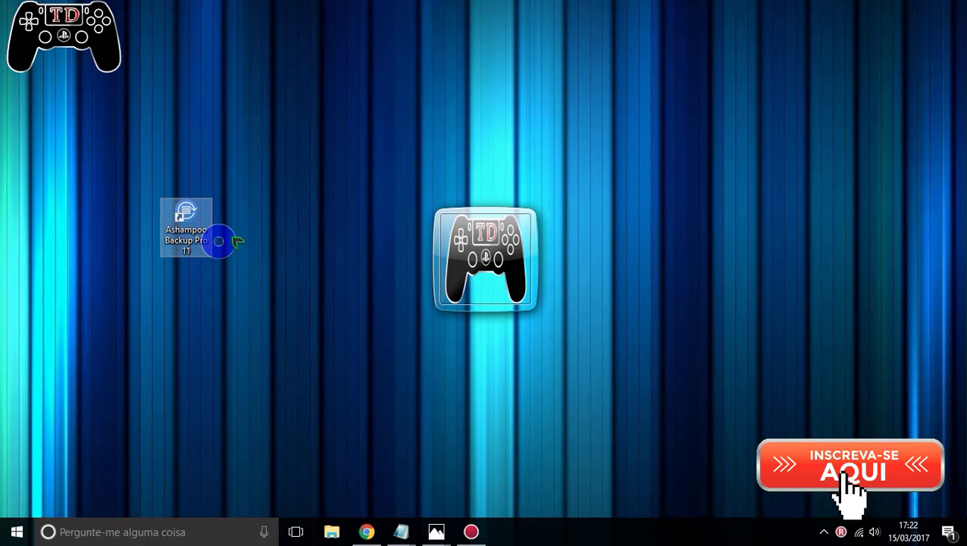
Launch Ashampoo Backup Pro 11 and continue with the trial evaluation.
{"action": "double_click", "coordinate": [183, 218]}
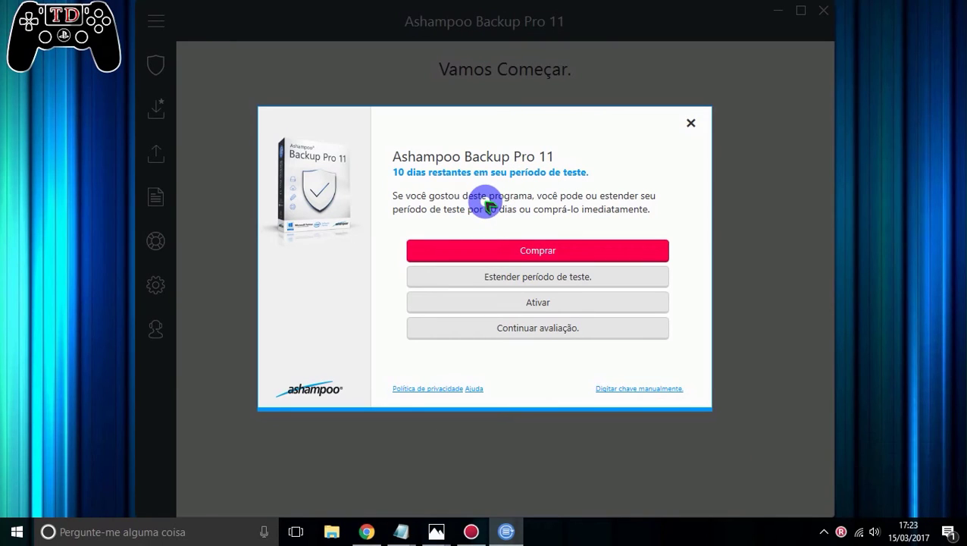
{"action": "left_click", "coordinate": [552, 252]}
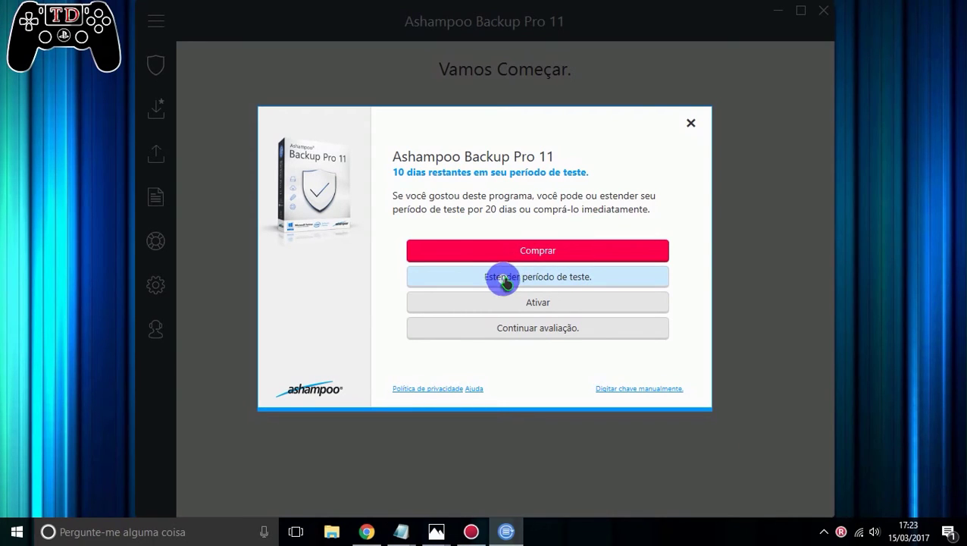
{"action": "left_click", "coordinate": [541, 331]}
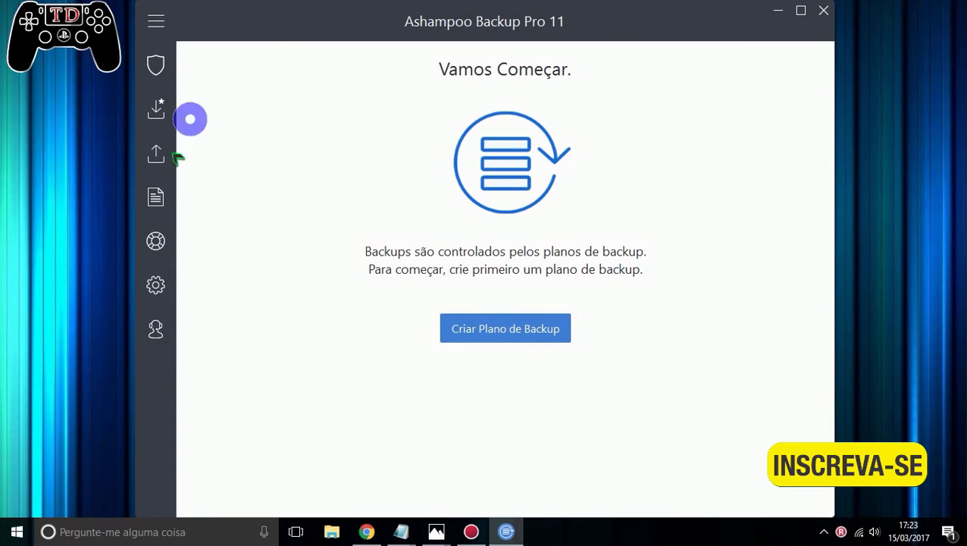
Examine the sections available in the backup program's navigation, including new backup plan and restore.
{"action": "mouse_move", "coordinate": [156, 98]}
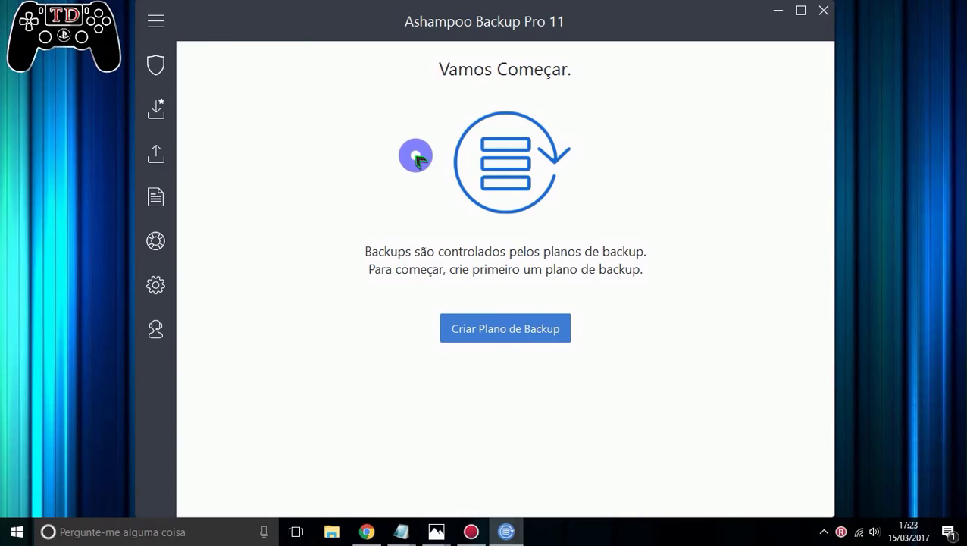
{"action": "left_click", "coordinate": [160, 22]}
{"action": "left_click", "coordinate": [161, 23]}
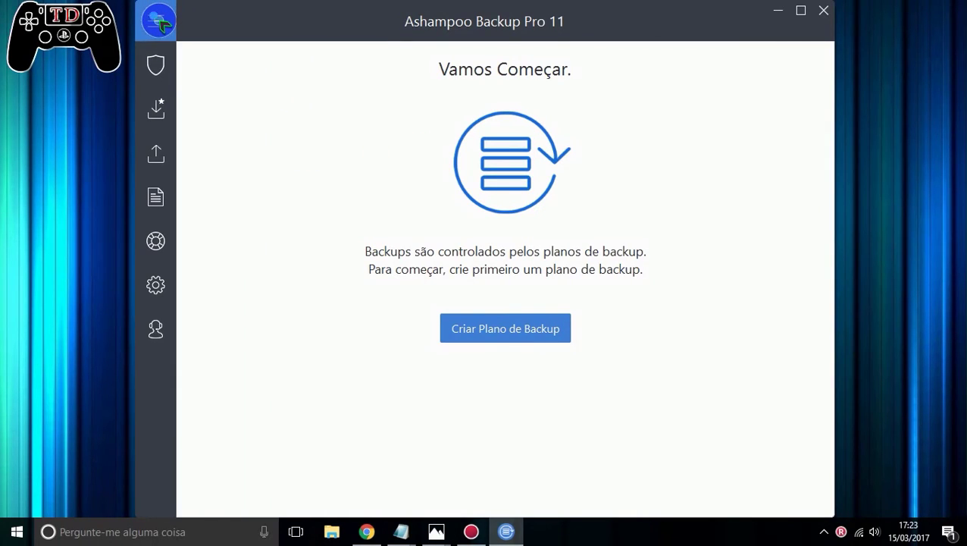
{"action": "mouse_move", "coordinate": [158, 86]}
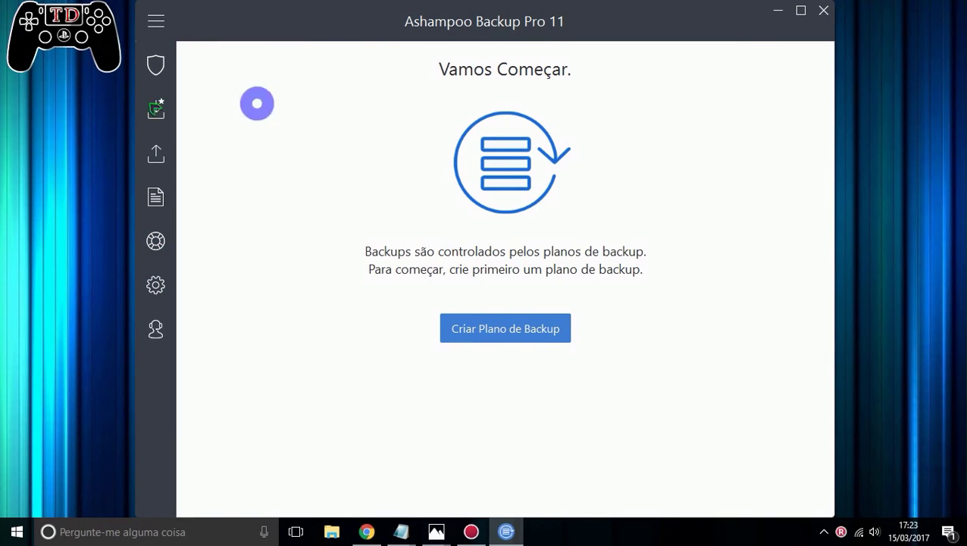
{"action": "mouse_move", "coordinate": [162, 104]}
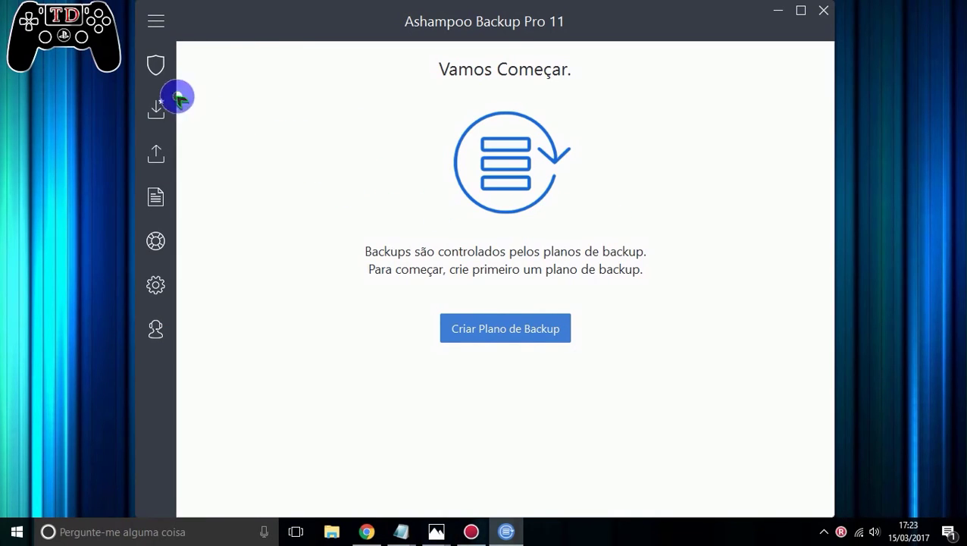
{"action": "mouse_move", "coordinate": [171, 65]}
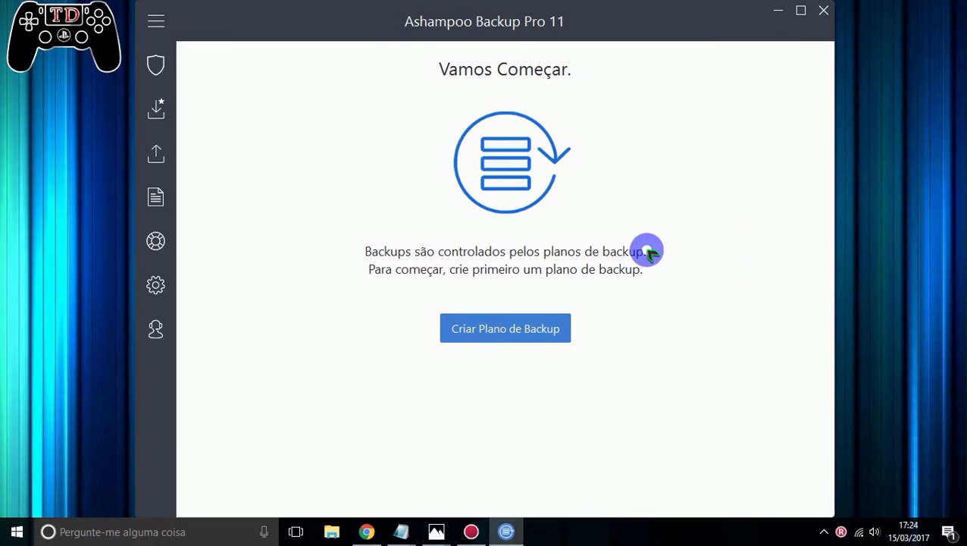
{"action": "left_click", "coordinate": [160, 25]}
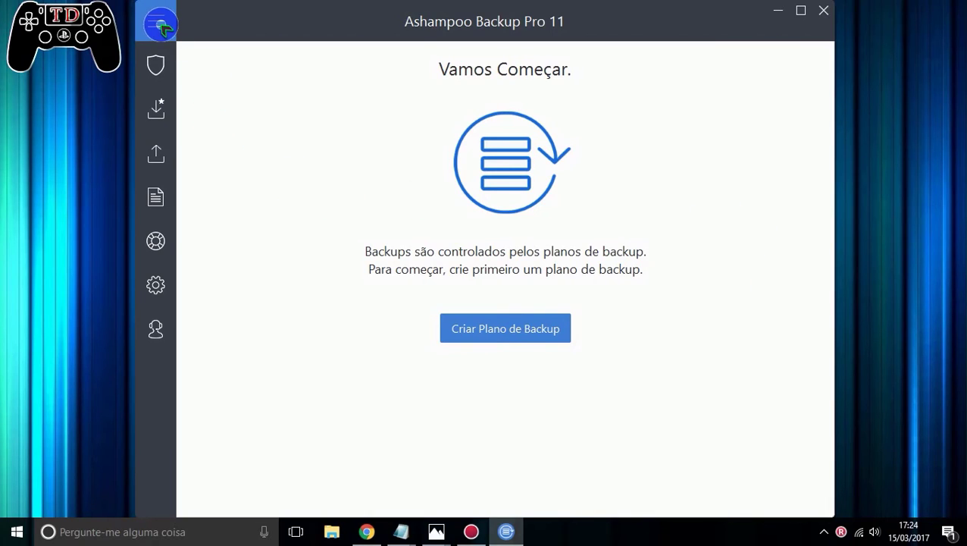
{"action": "left_click", "coordinate": [161, 25]}
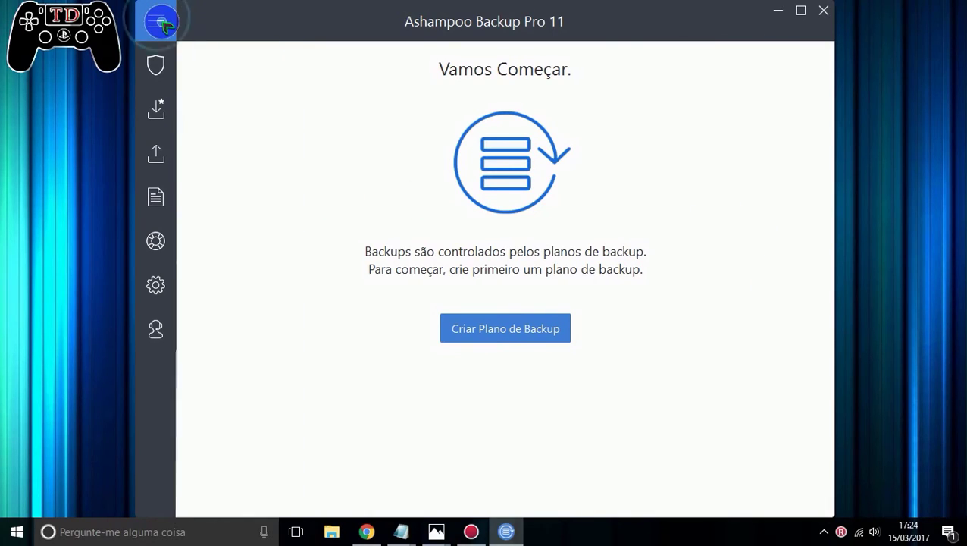
{"action": "left_click", "coordinate": [161, 23]}
{"action": "left_click", "coordinate": [160, 23]}
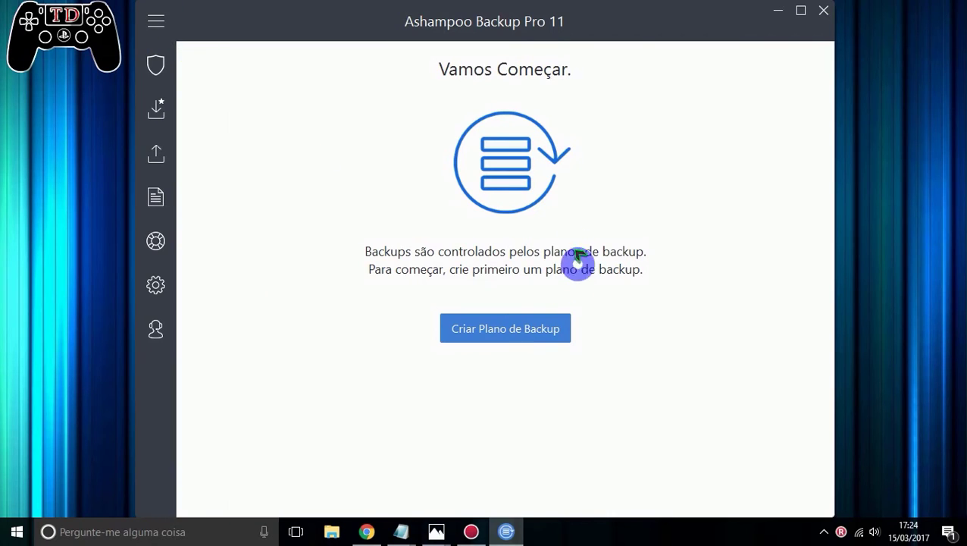
{"action": "mouse_move", "coordinate": [151, 173]}
{"action": "mouse_move", "coordinate": [194, 282]}
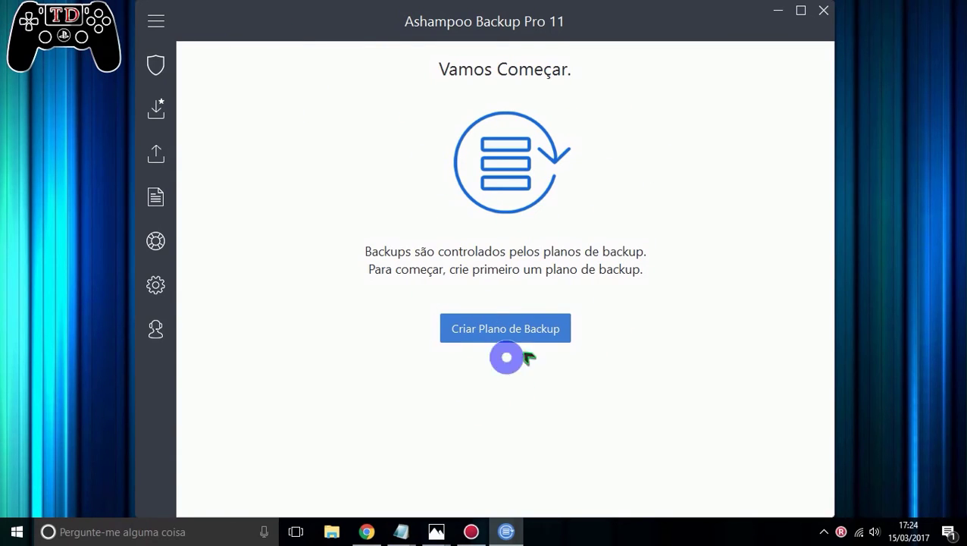
{"action": "mouse_move", "coordinate": [162, 122]}
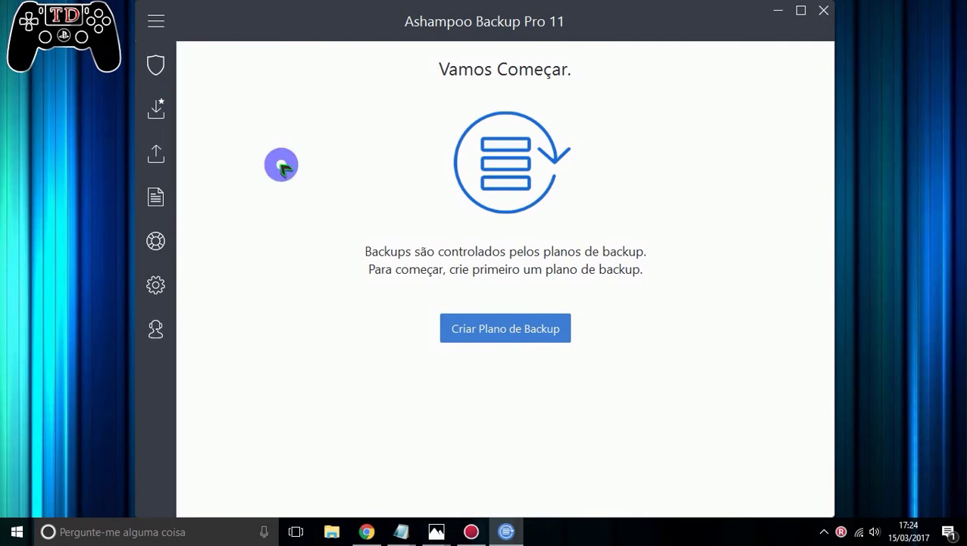
{"action": "left_click", "coordinate": [146, 111]}
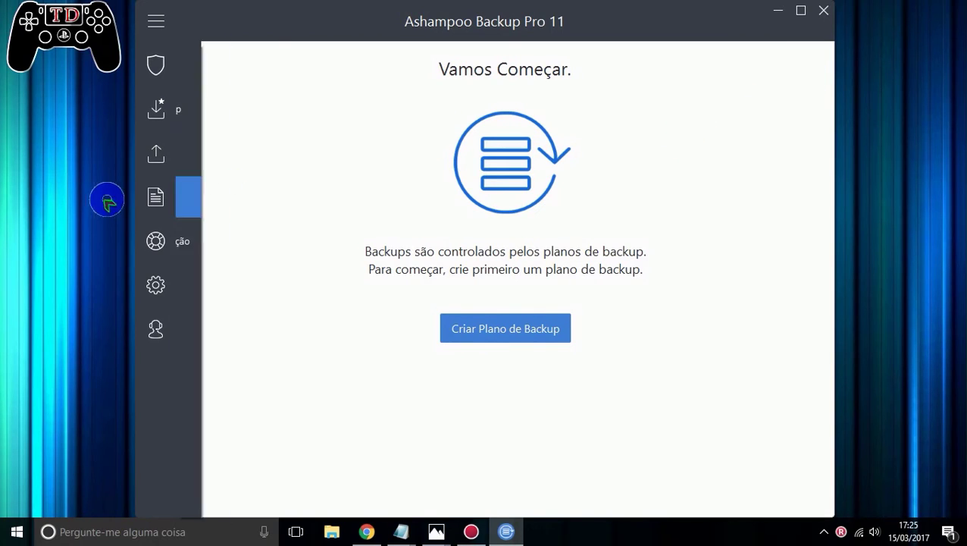
{"action": "mouse_move", "coordinate": [147, 163]}
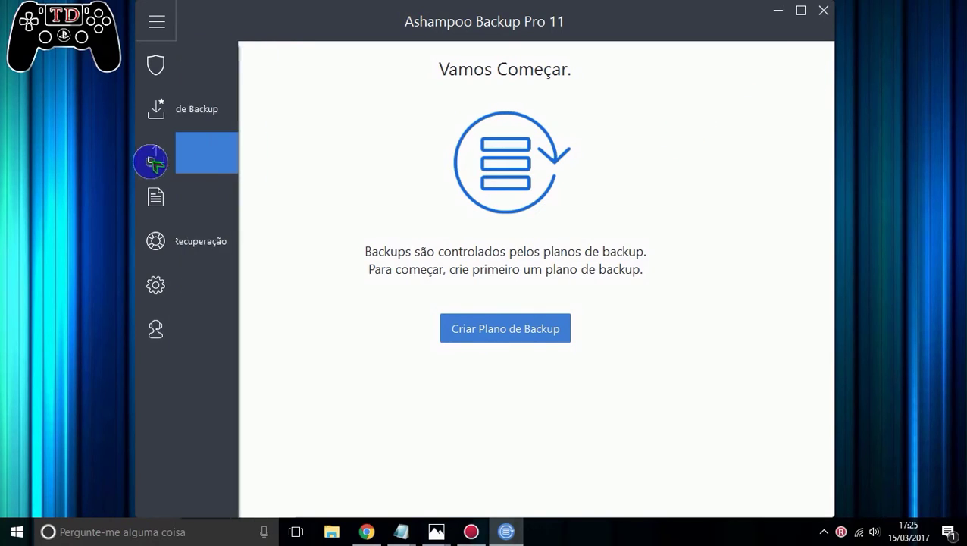
{"action": "left_click", "coordinate": [196, 157]}
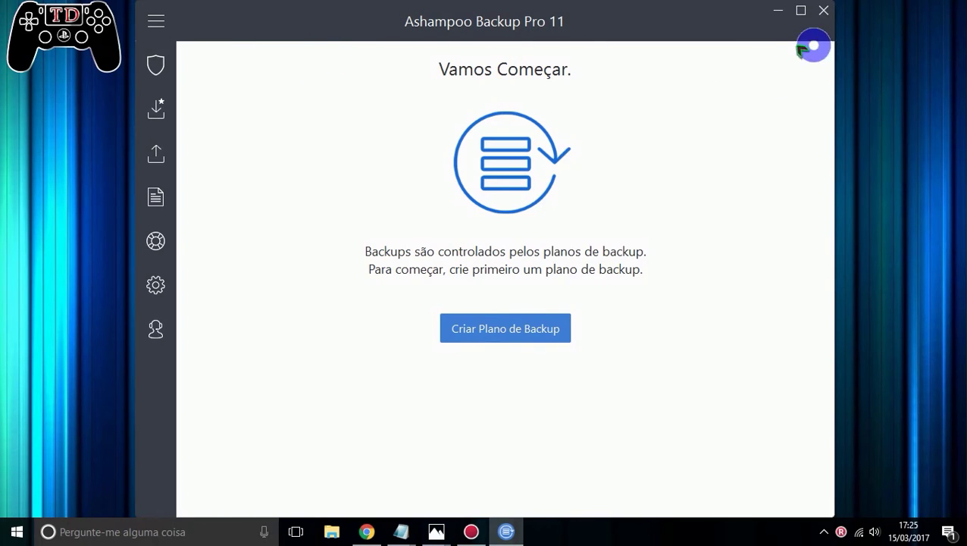
Open the list of available backup reports (Relatórios).
{"action": "mouse_move", "coordinate": [152, 22]}
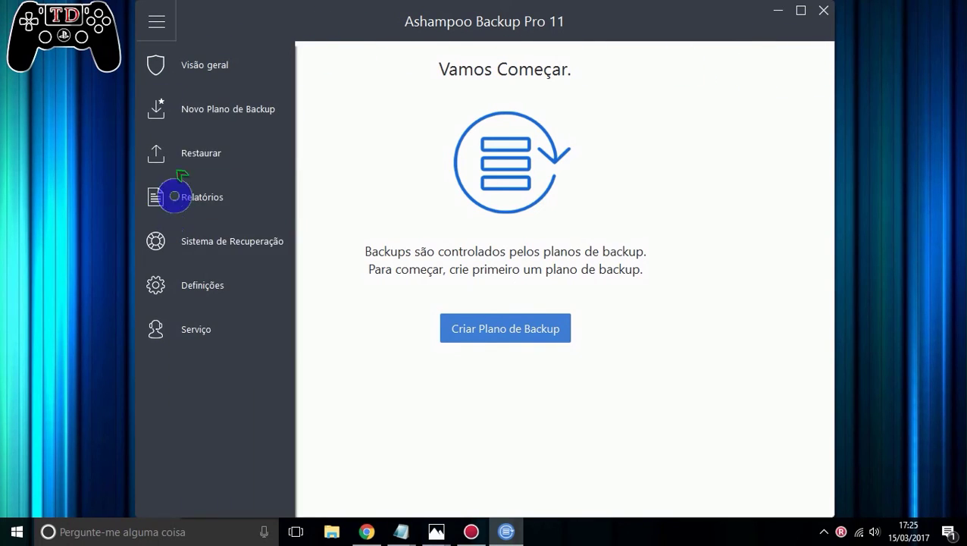
{"action": "mouse_move", "coordinate": [236, 314]}
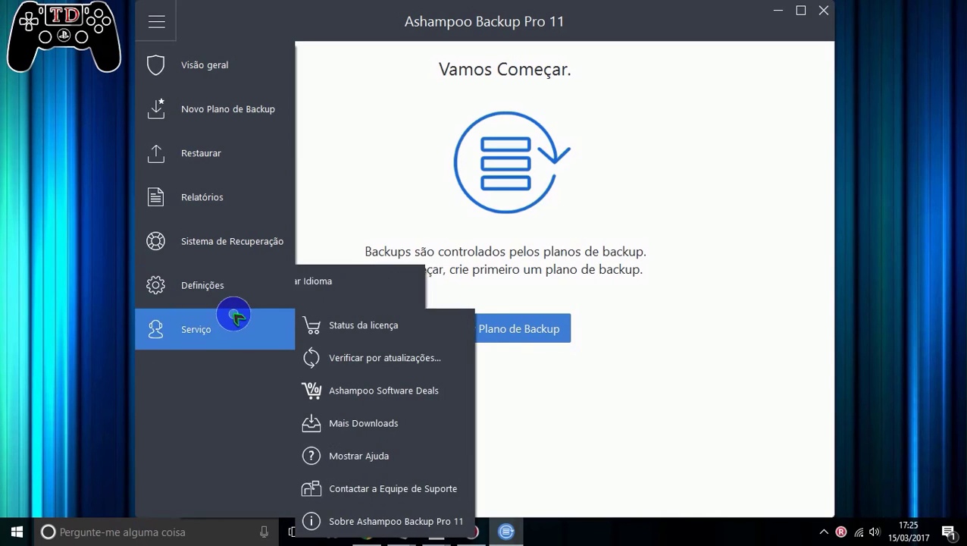
{"action": "left_click", "coordinate": [199, 213]}
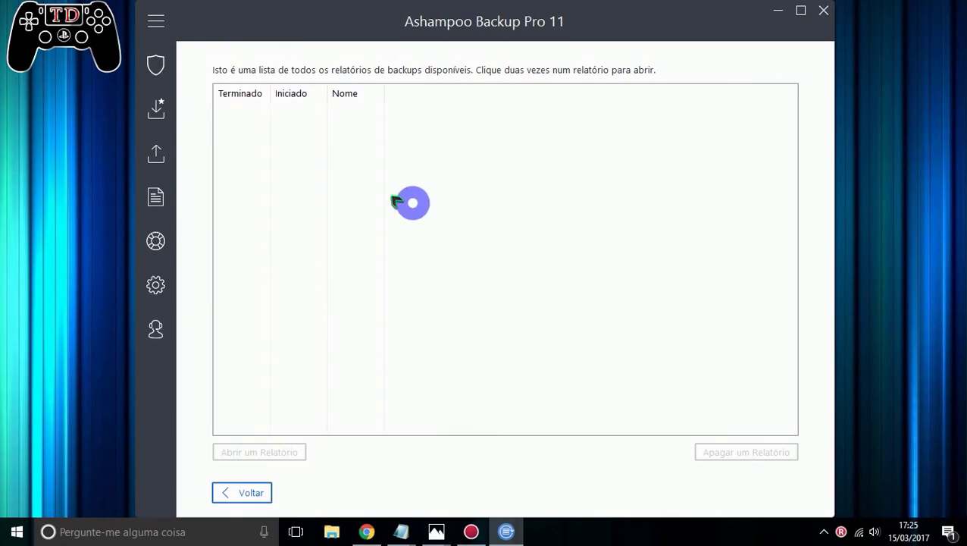
Open the recovery system page and review its Pendrive and CD / DVD recovery media options.
{"action": "mouse_move", "coordinate": [188, 222]}
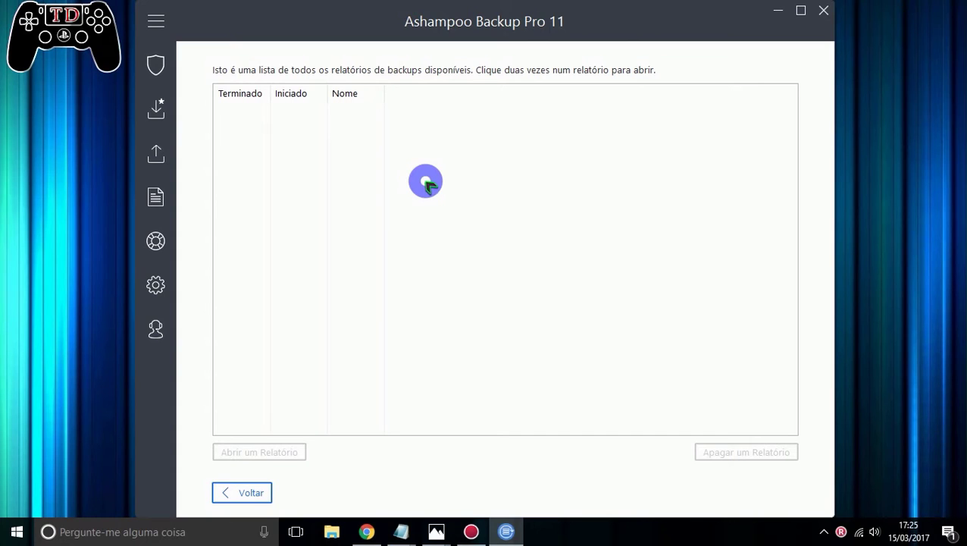
{"action": "mouse_move", "coordinate": [159, 242]}
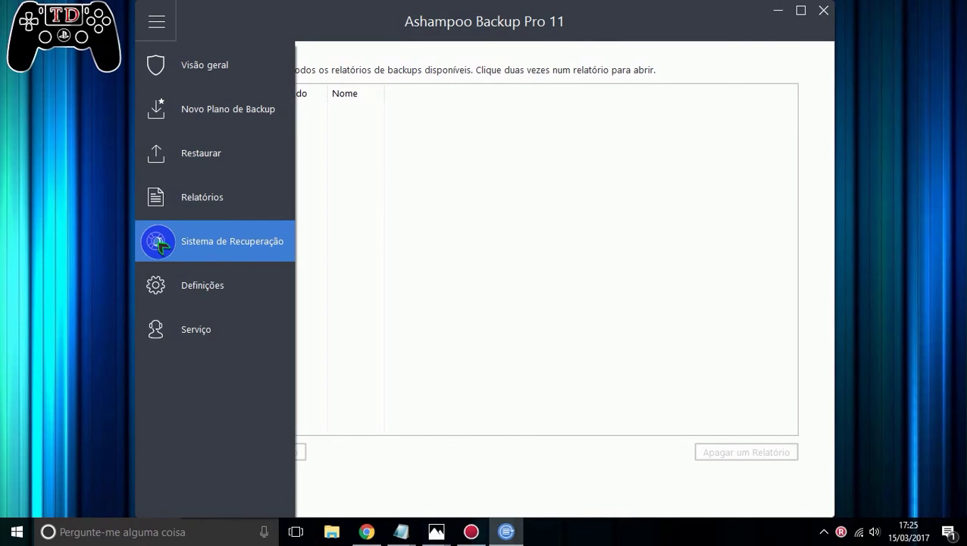
{"action": "left_click", "coordinate": [159, 243]}
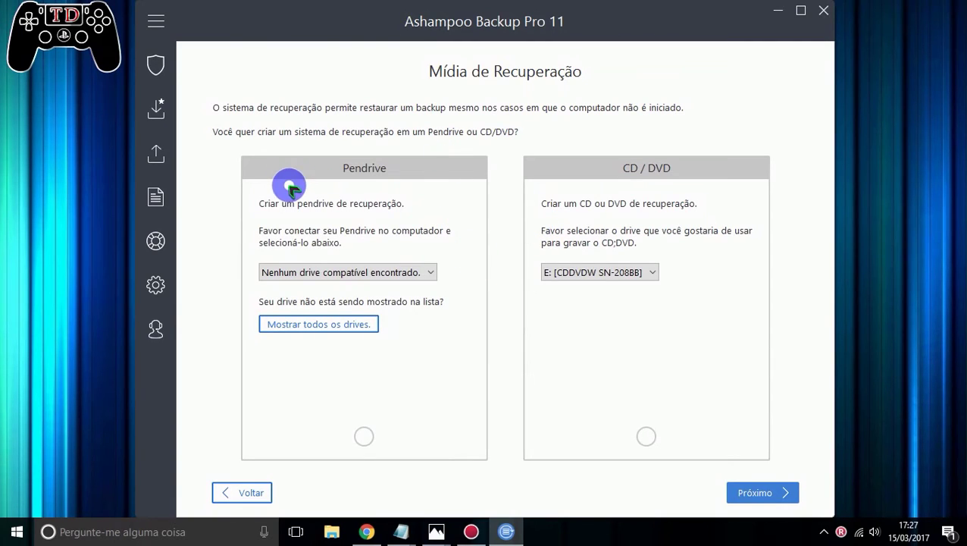
{"action": "left_click", "coordinate": [352, 177]}
{"action": "left_click", "coordinate": [646, 180]}
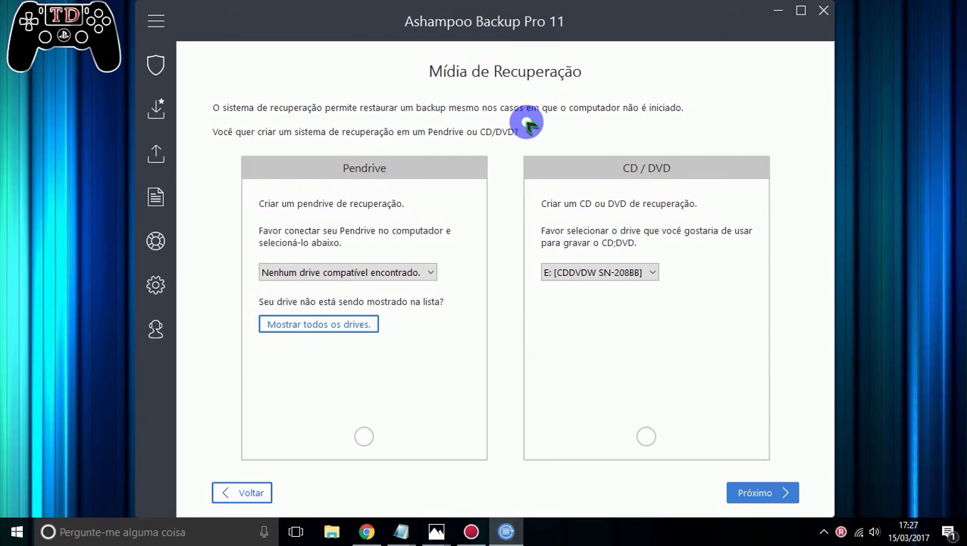
Choose Portuguese (Brazilian) as the program's interface language and confirm the selection.
{"action": "mouse_move", "coordinate": [147, 227]}
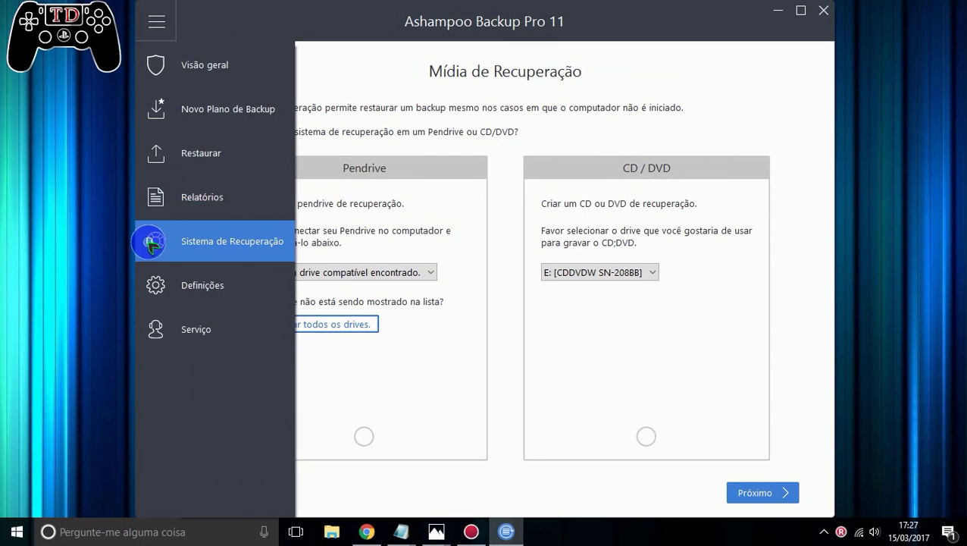
{"action": "mouse_move", "coordinate": [151, 284]}
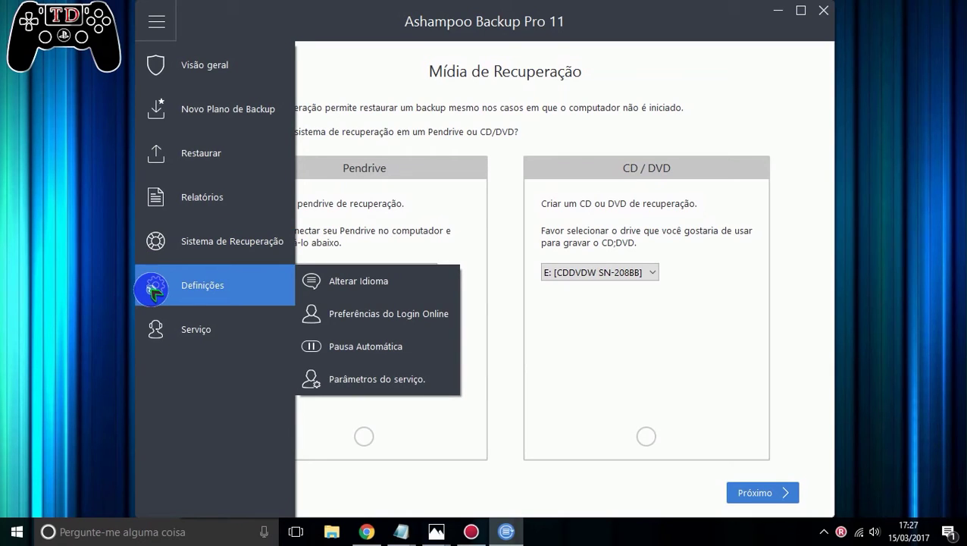
{"action": "left_click", "coordinate": [385, 286]}
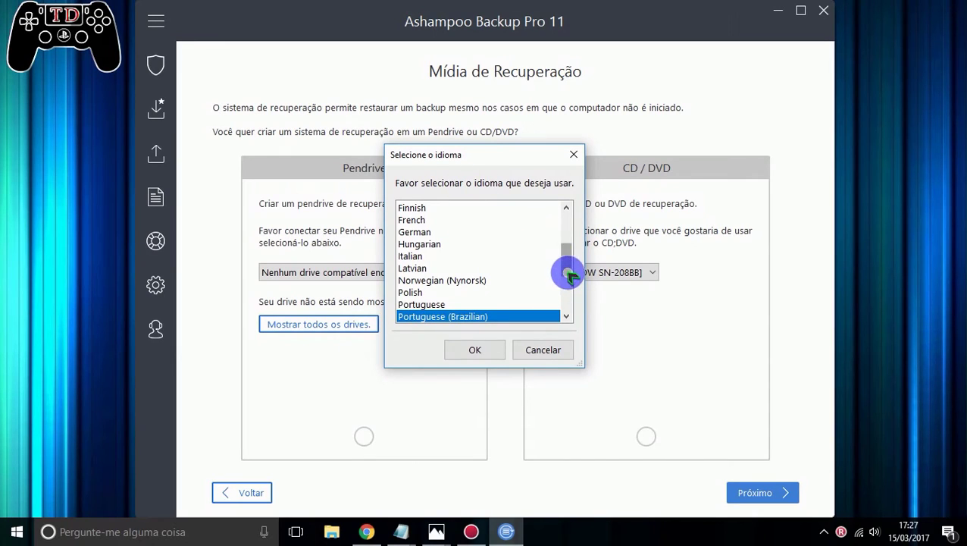
{"action": "left_click_drag", "start_coordinate": [566, 265], "coordinate": [568, 289]}
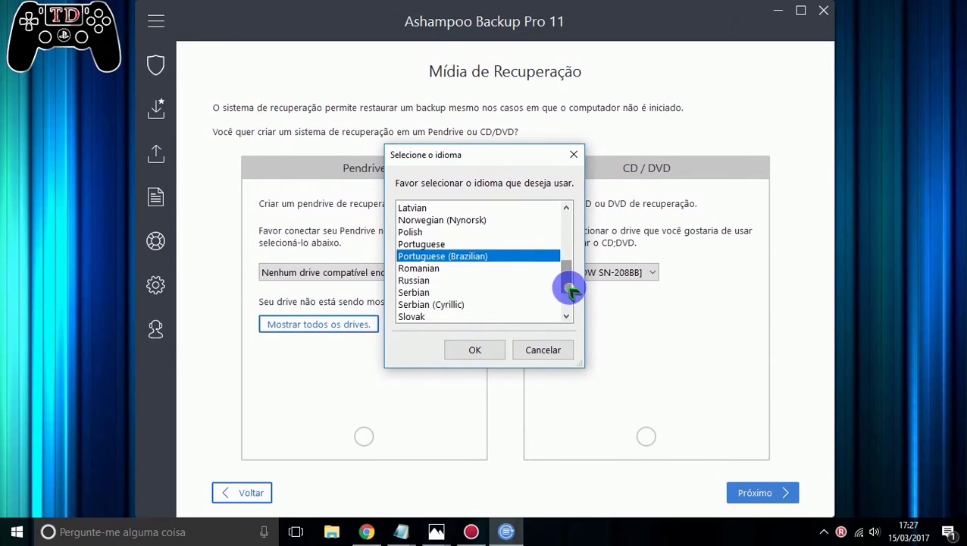
{"action": "left_click", "coordinate": [436, 244]}
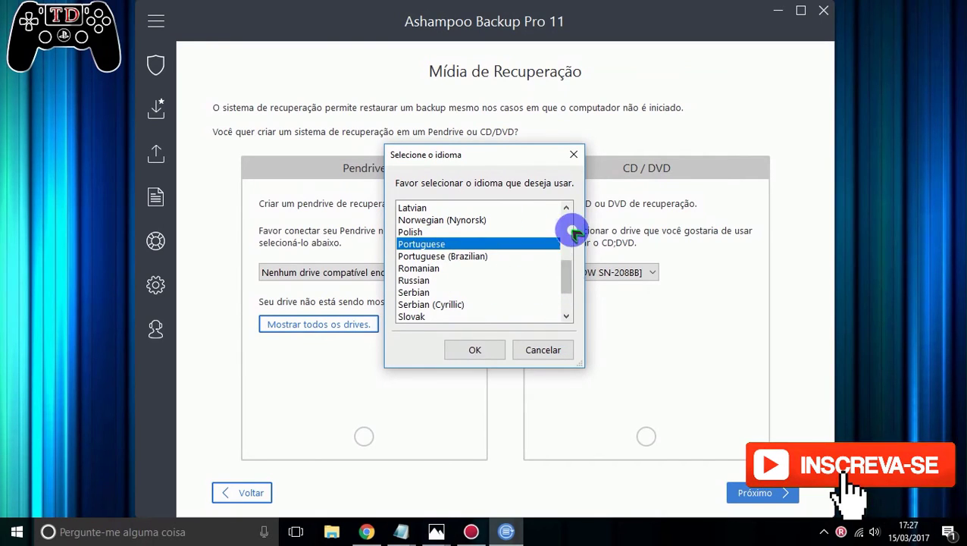
{"action": "left_click", "coordinate": [455, 257]}
{"action": "left_click", "coordinate": [477, 349]}
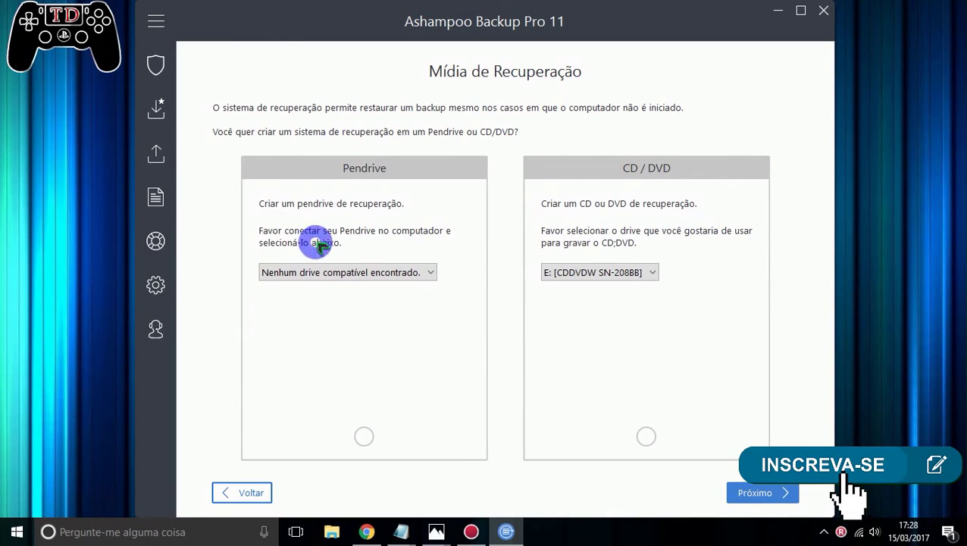
View the version information for Ashampoo Backup Pro 11 and close it.
{"action": "mouse_move", "coordinate": [170, 329]}
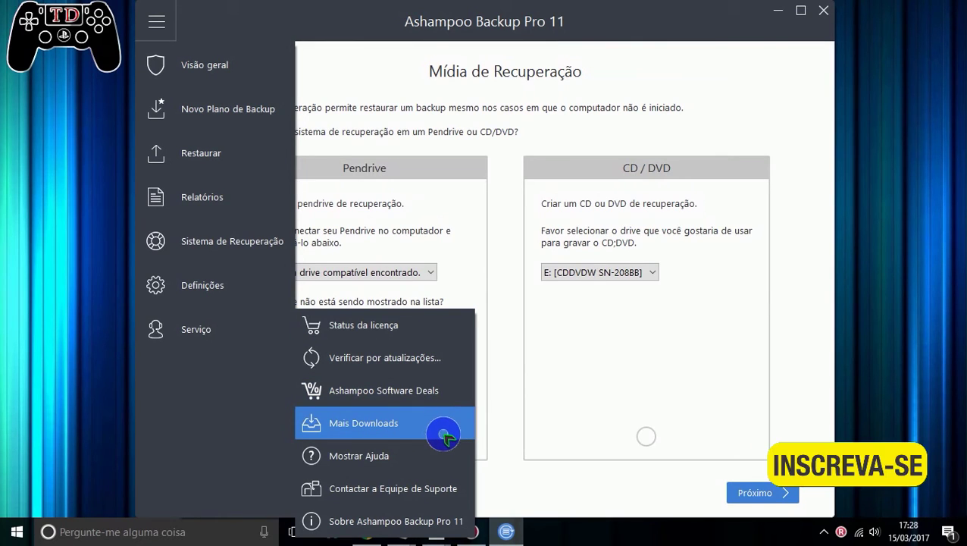
{"action": "left_click", "coordinate": [387, 522]}
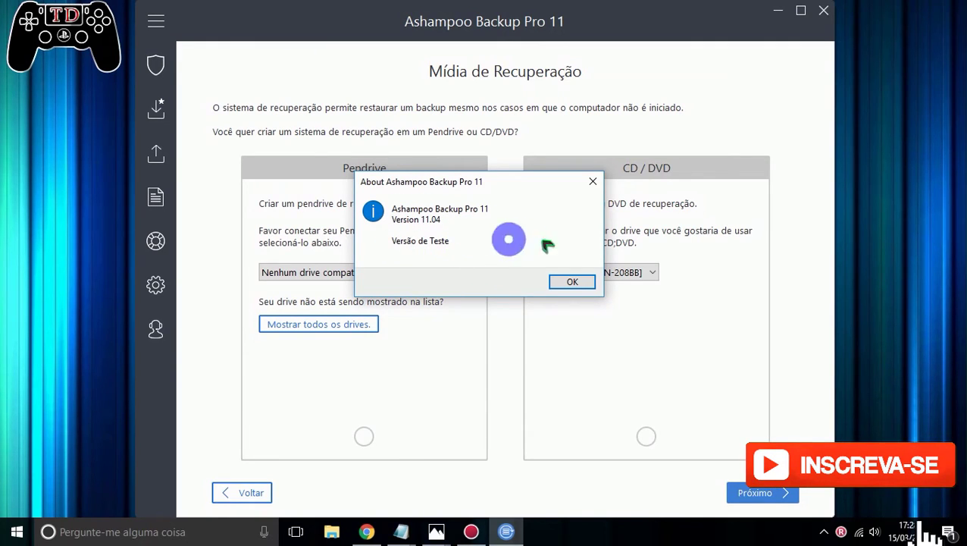
{"action": "left_click", "coordinate": [573, 282]}
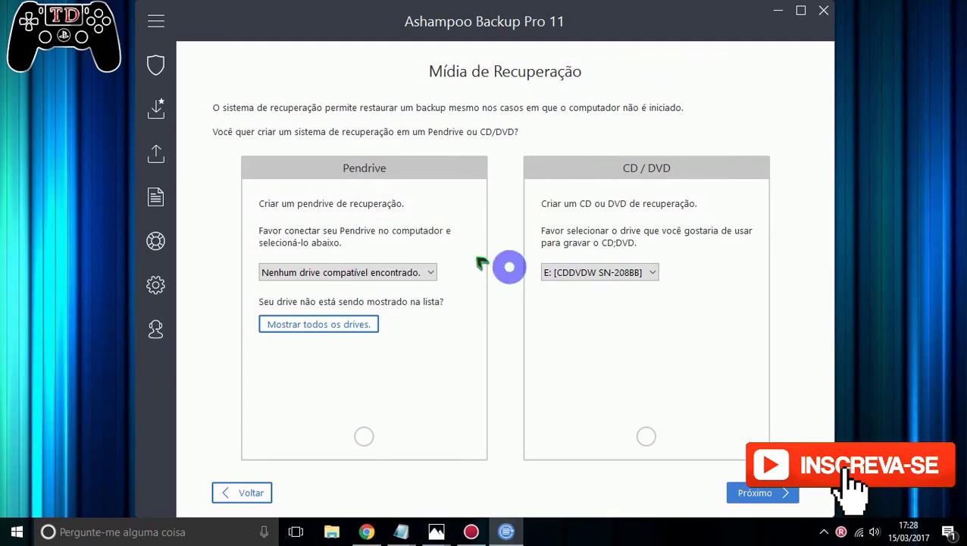
Start a new backup plan from the overview, using a local or network drive (Unidade local ou unidade de rede) as storage type.
{"action": "left_click", "coordinate": [163, 75]}
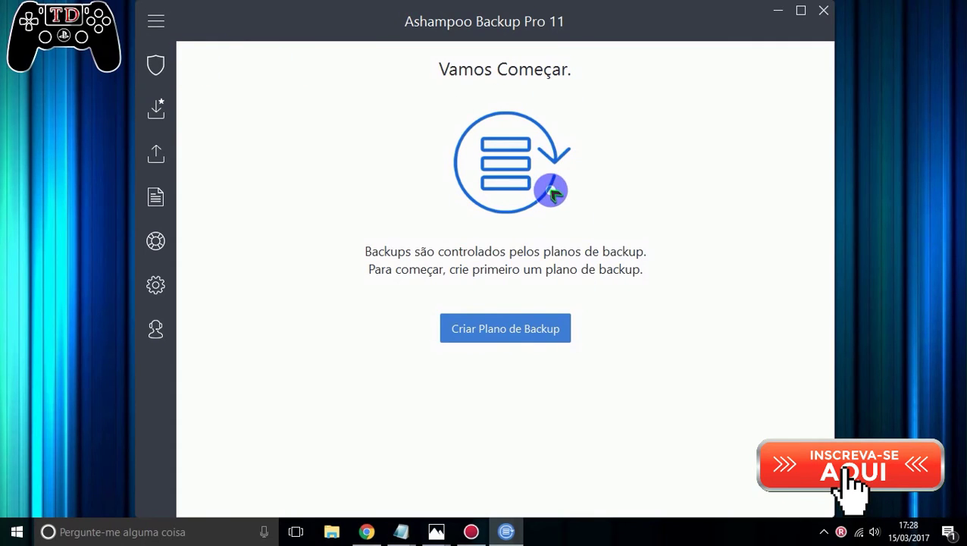
{"action": "left_click", "coordinate": [505, 332]}
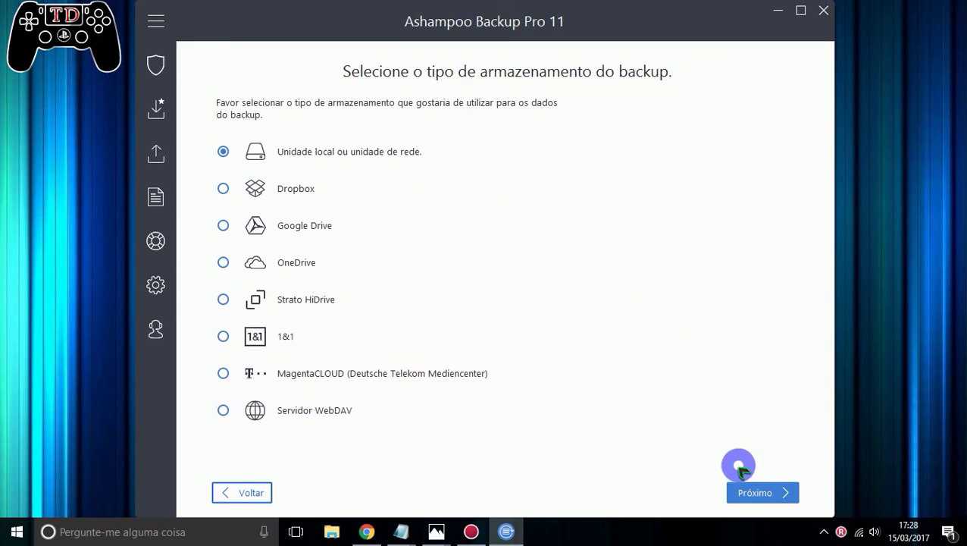
{"action": "left_click", "coordinate": [747, 493]}
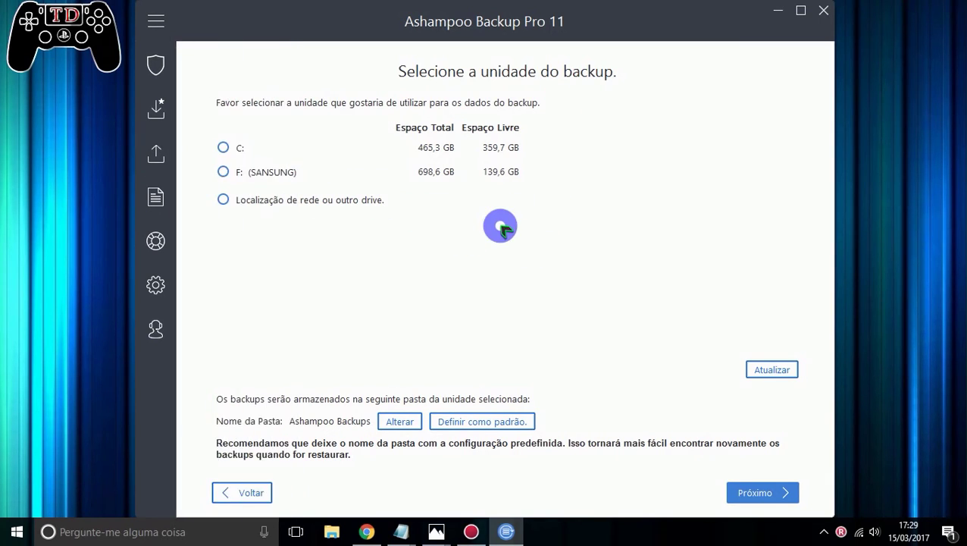
Select drive C: as the unit that holds the backup data.
{"action": "left_click", "coordinate": [149, 284]}
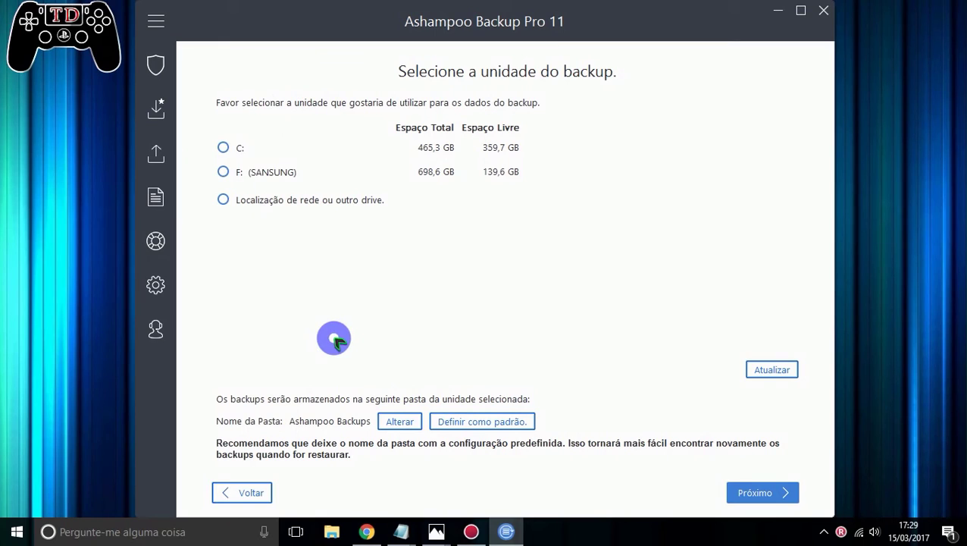
{"action": "left_click", "coordinate": [223, 149]}
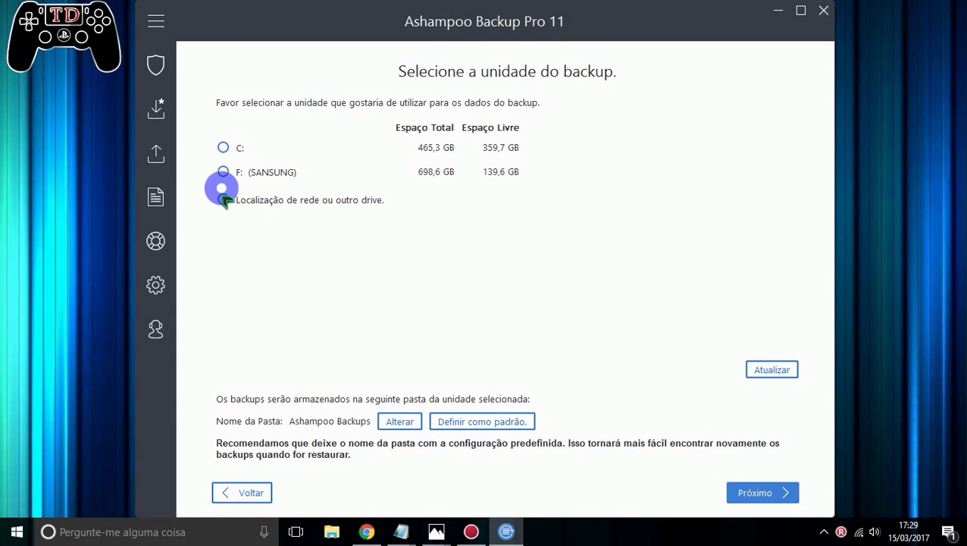
{"action": "left_click", "coordinate": [219, 146]}
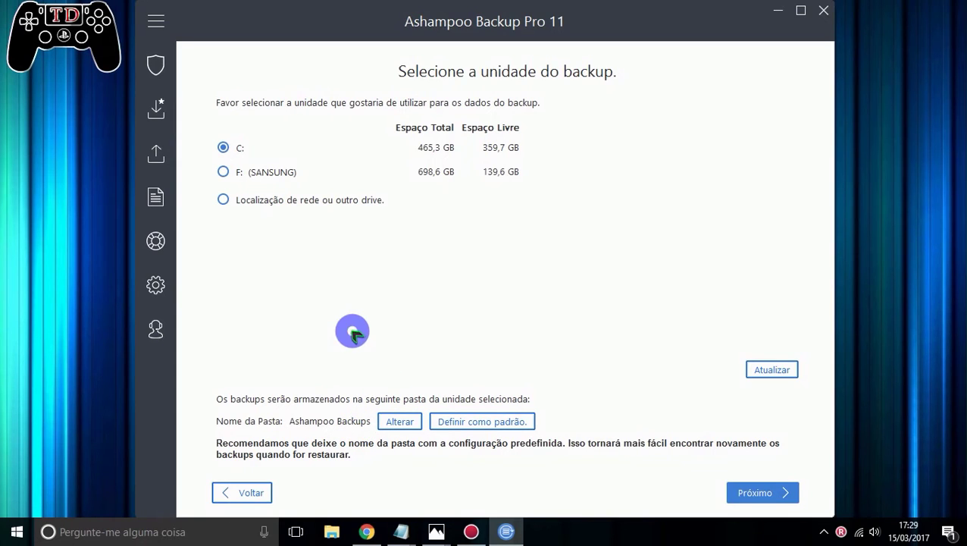
Change the backup storage folder to the Desktop folder and continue to the create-or-import choice.
{"action": "left_click", "coordinate": [403, 422]}
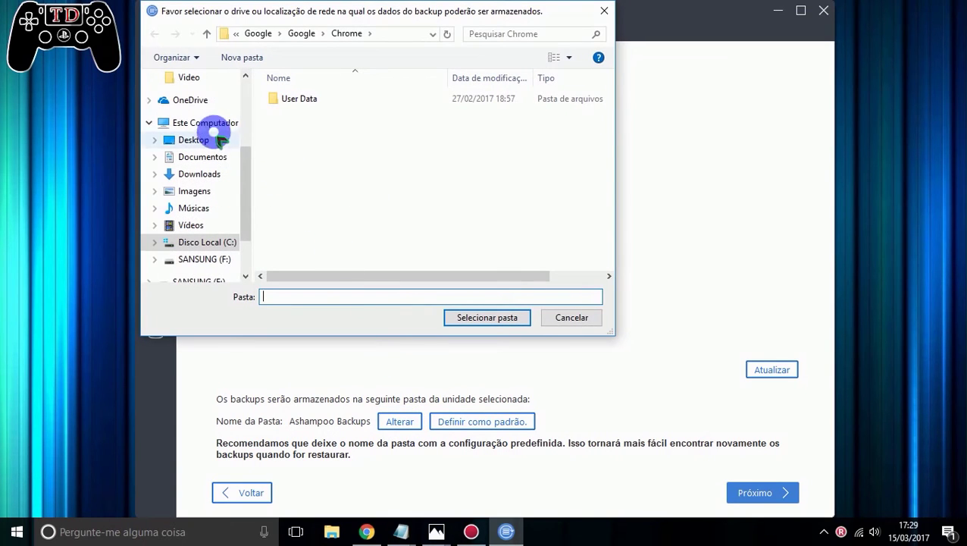
{"action": "left_click_drag", "start_coordinate": [250, 160], "coordinate": [256, 81]}
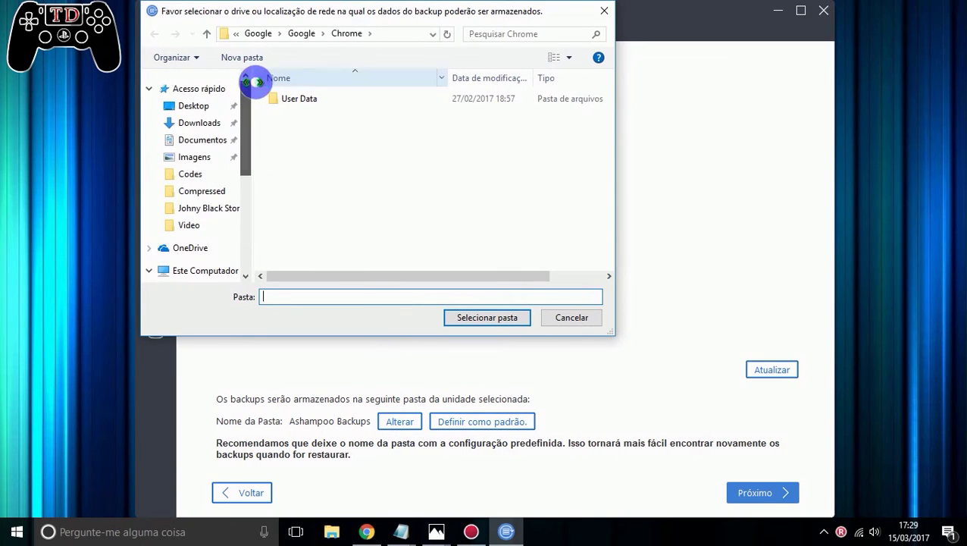
{"action": "left_click", "coordinate": [194, 106]}
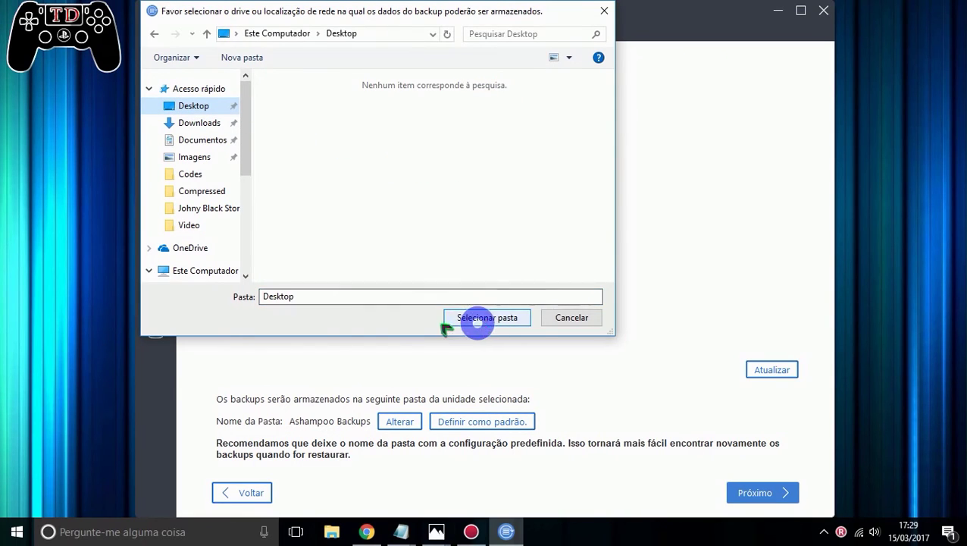
{"action": "left_click", "coordinate": [307, 296]}
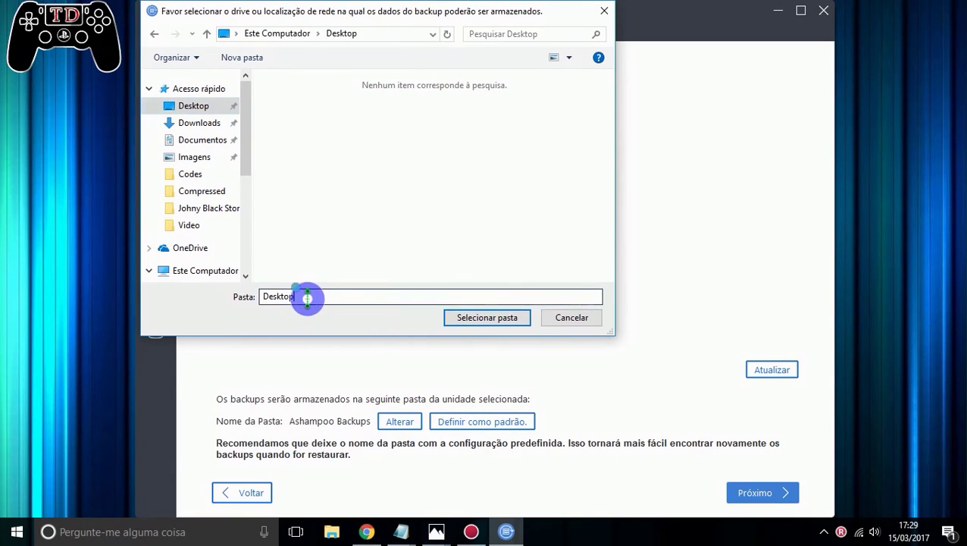
{"action": "left_click_drag", "start_coordinate": [307, 296], "coordinate": [248, 302]}
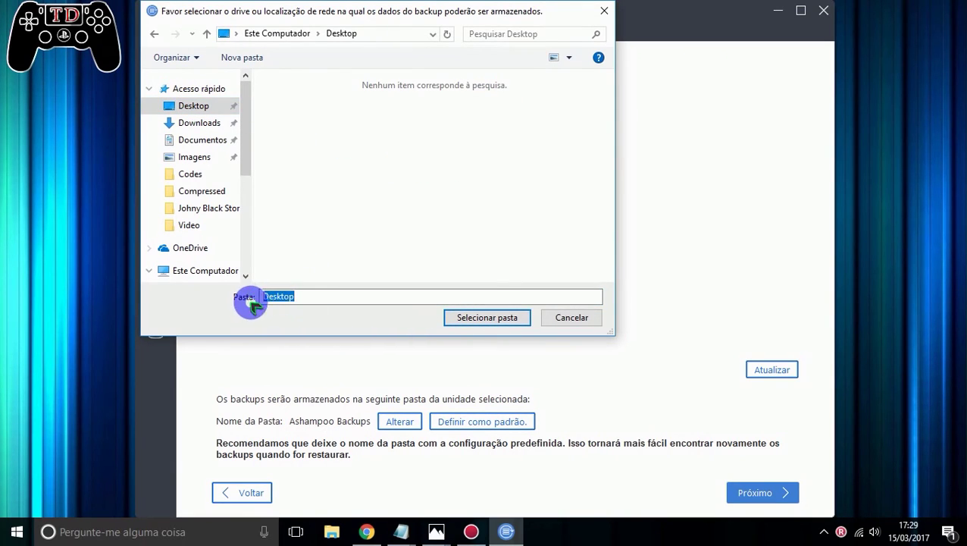
{"action": "left_click", "coordinate": [489, 319]}
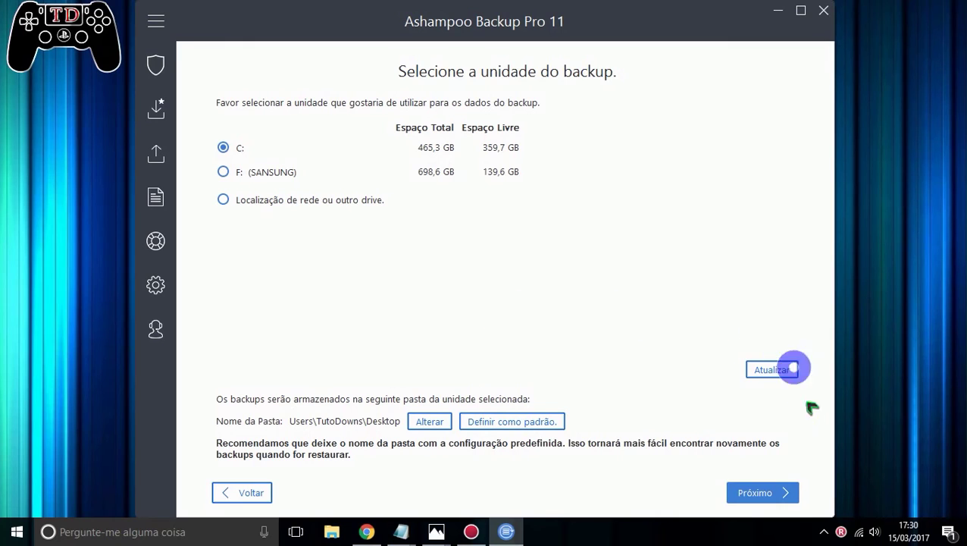
{"action": "left_click", "coordinate": [754, 494]}
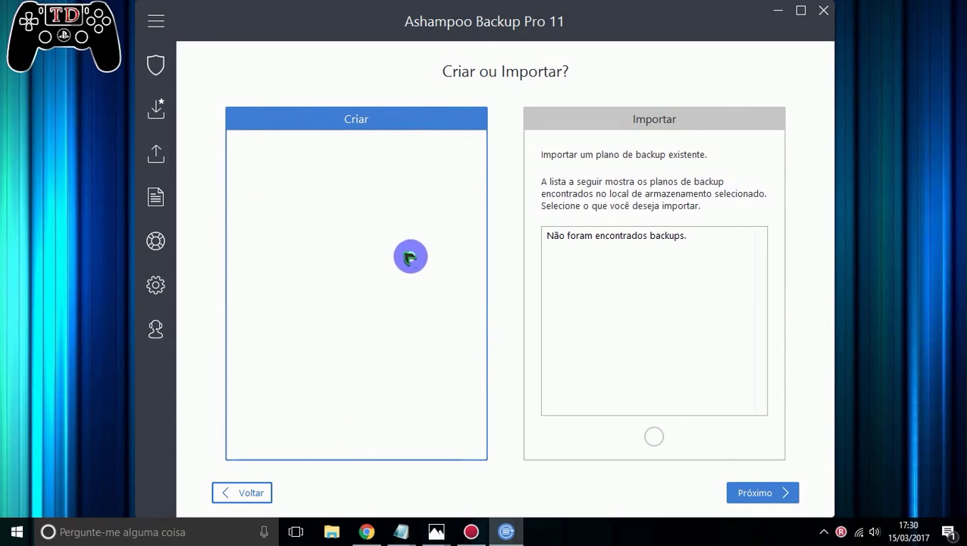
Choose to create a new backup plan (Criar) named TutoDowns rather than import one, and continue.
{"action": "left_click_drag", "start_coordinate": [341, 183], "coordinate": [221, 184]}
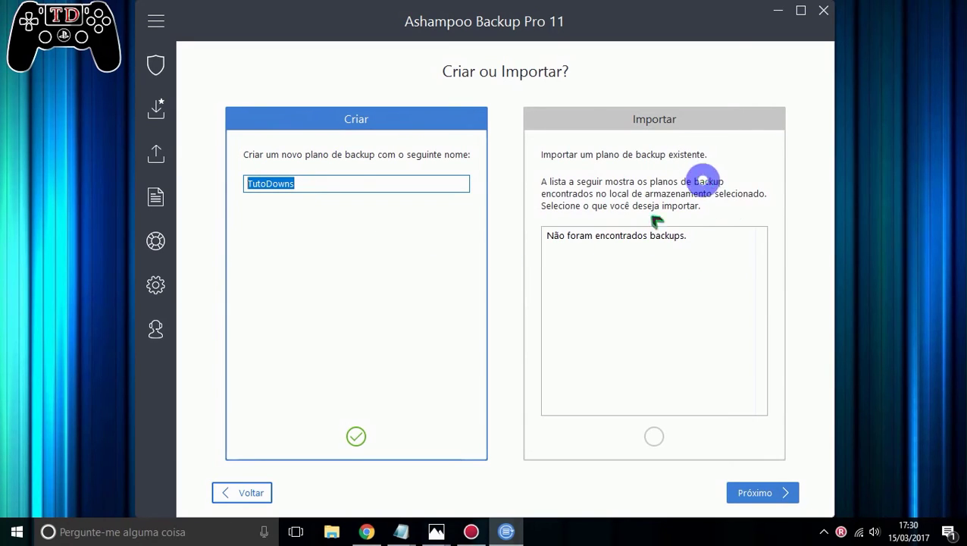
{"action": "left_click", "coordinate": [645, 170]}
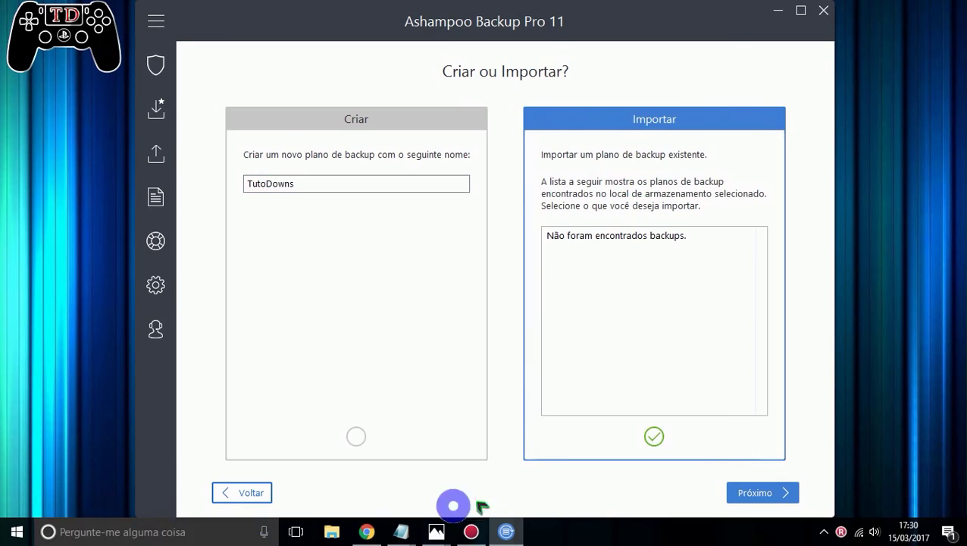
{"action": "left_click", "coordinate": [317, 129]}
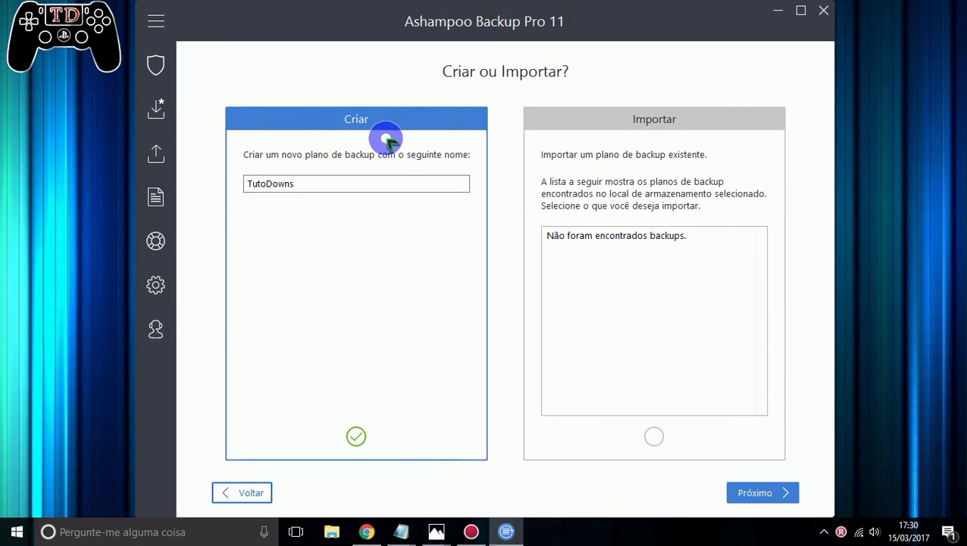
{"action": "left_click", "coordinate": [780, 493]}
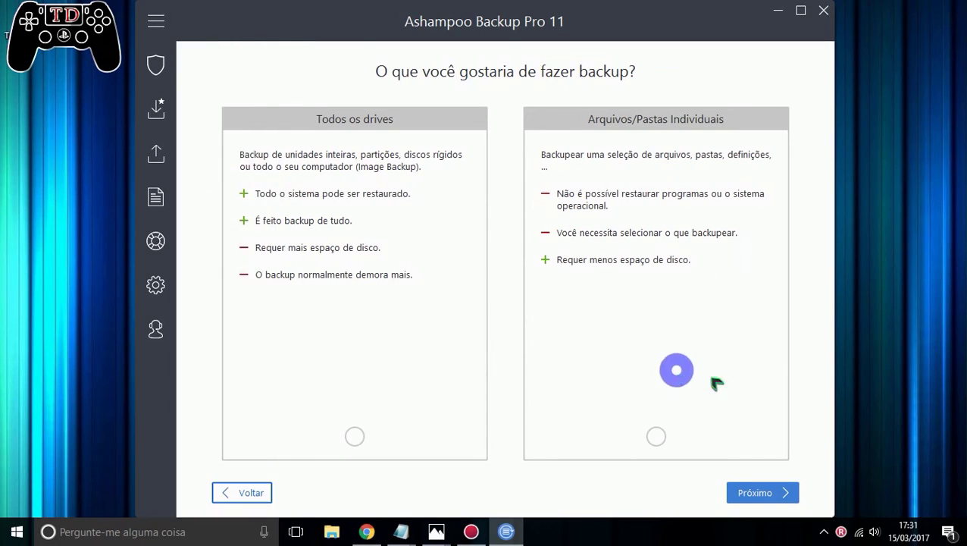
Compare the two backup scopes, choose individual files and folders (Arquivos/Pastas Individuais), and continue.
{"action": "left_click", "coordinate": [391, 119]}
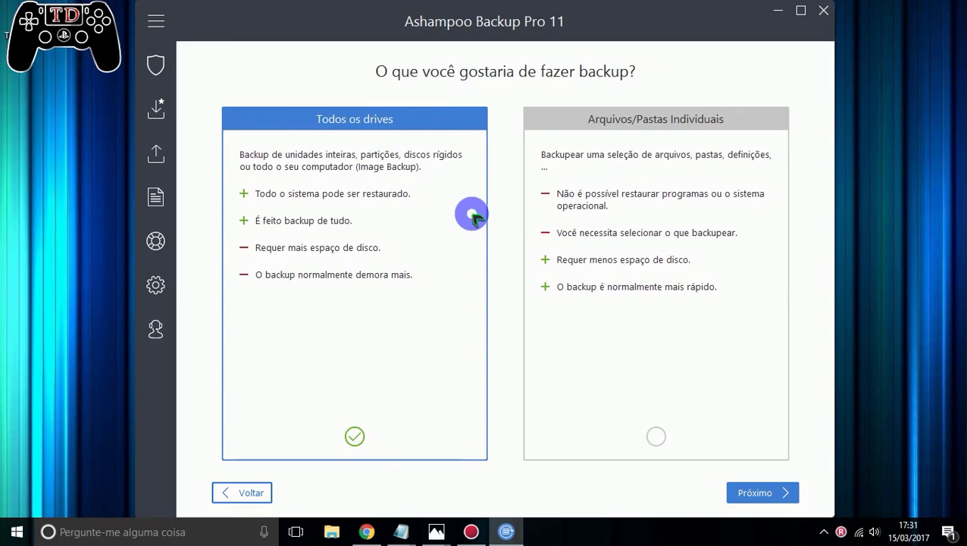
{"action": "left_click", "coordinate": [413, 290]}
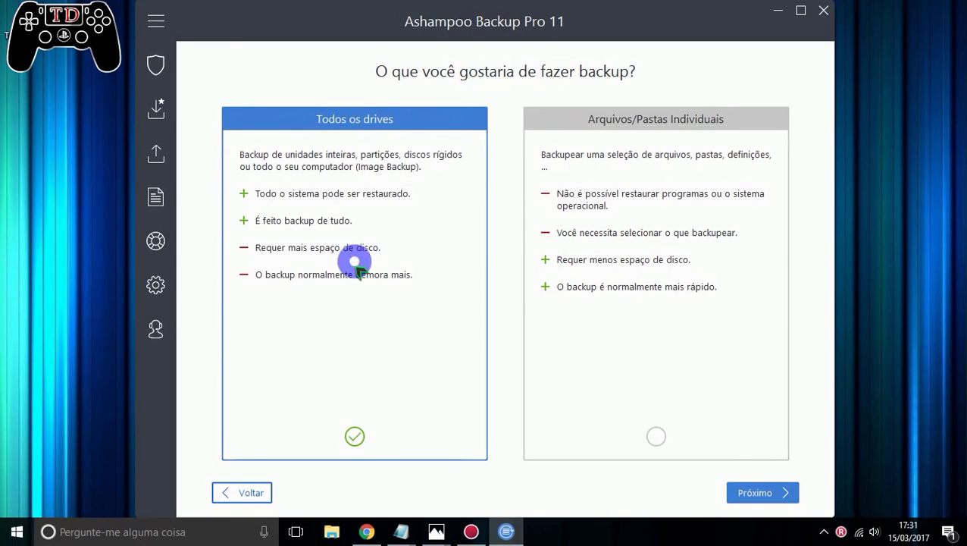
{"action": "left_click", "coordinate": [622, 120]}
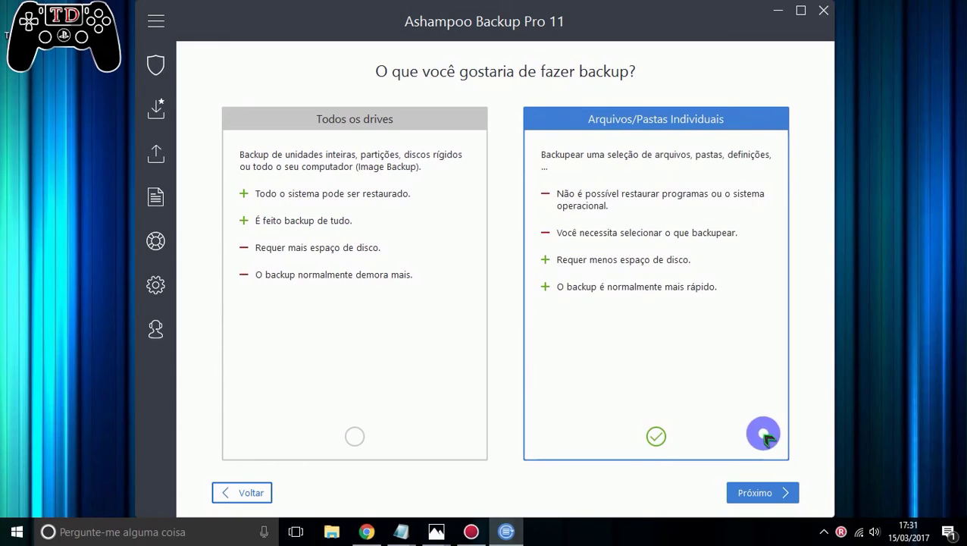
{"action": "left_click", "coordinate": [752, 493]}
Choose the more accessible storage format (Mais acessível) for the backup data and continue to the content selection.
{"action": "left_click", "coordinate": [342, 420]}
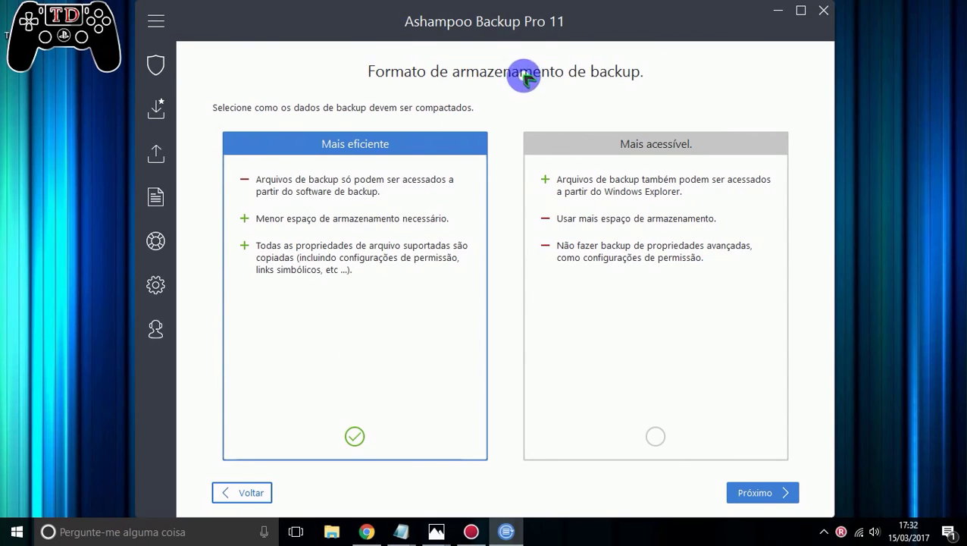
{"action": "left_click", "coordinate": [343, 293]}
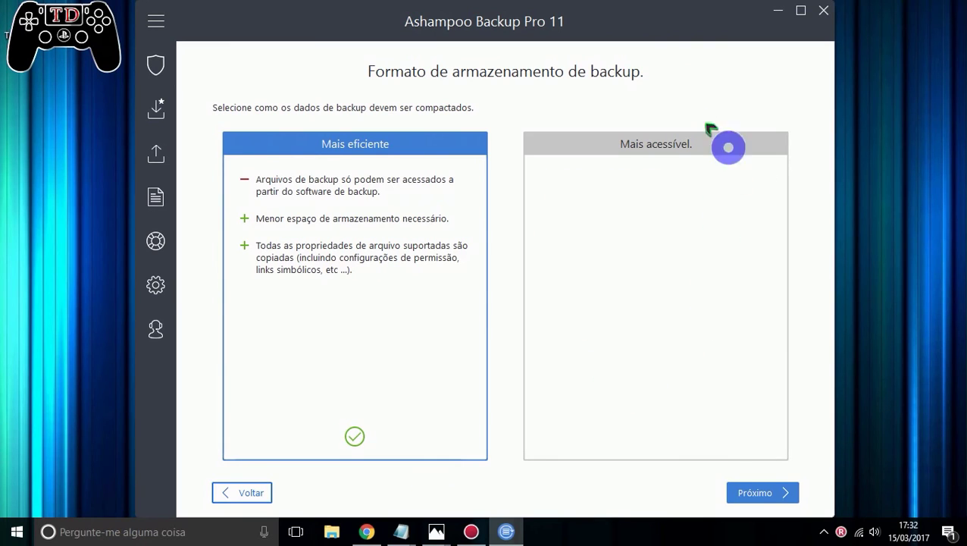
{"action": "left_click", "coordinate": [671, 226]}
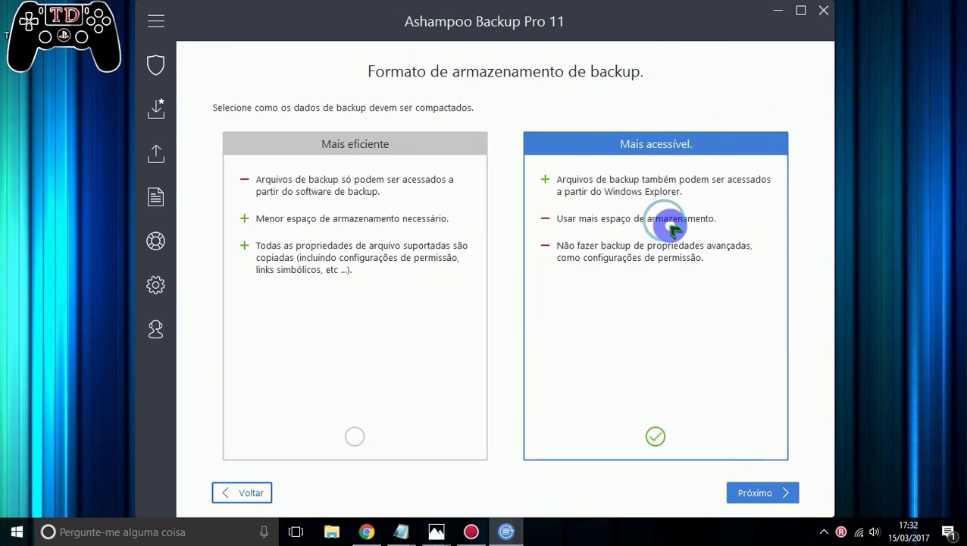
{"action": "left_click", "coordinate": [765, 494]}
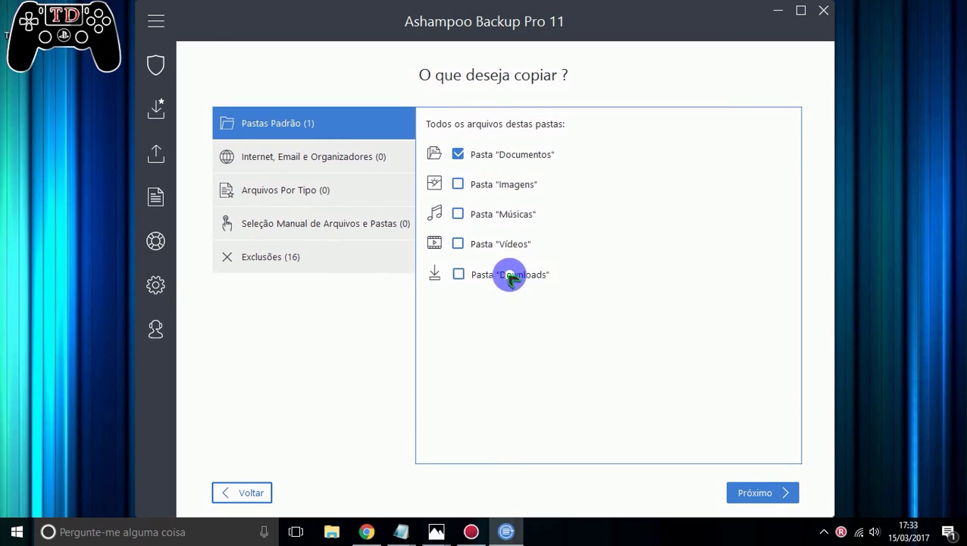
Try out the Imagens and Músicas folder selections, then leave every default folder unselected, including Documentos.
{"action": "left_click", "coordinate": [459, 185]}
{"action": "left_click", "coordinate": [458, 214]}
{"action": "left_click", "coordinate": [458, 244]}
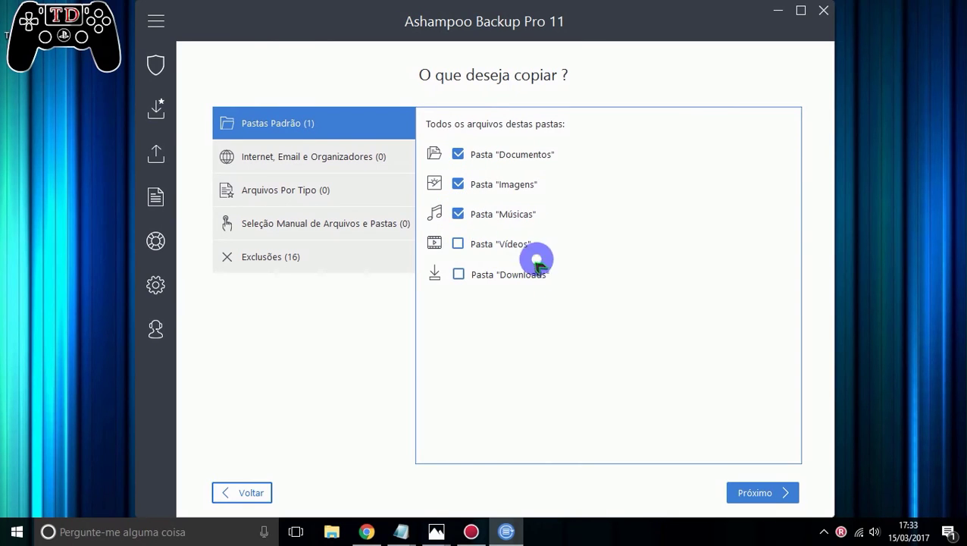
{"action": "left_click", "coordinate": [457, 215]}
{"action": "left_click", "coordinate": [458, 185]}
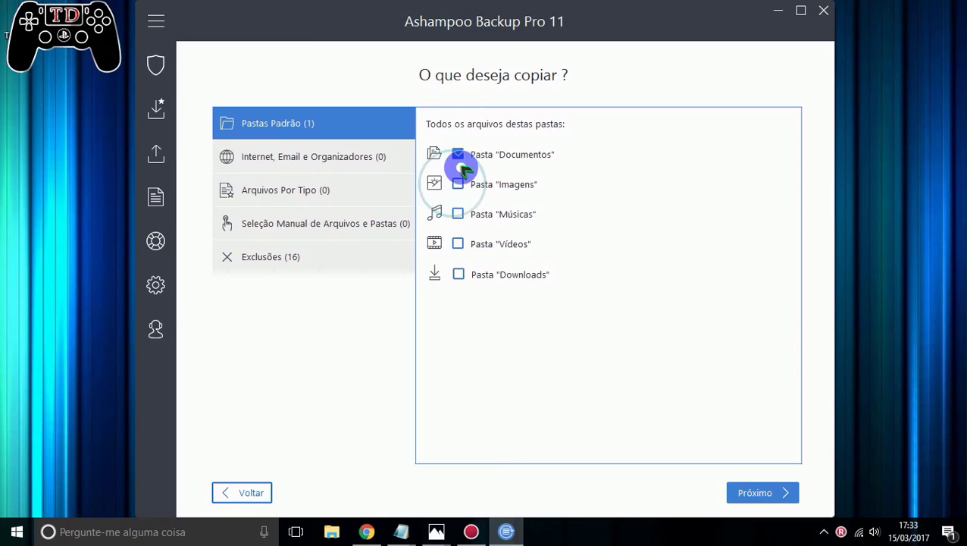
{"action": "left_click", "coordinate": [458, 155]}
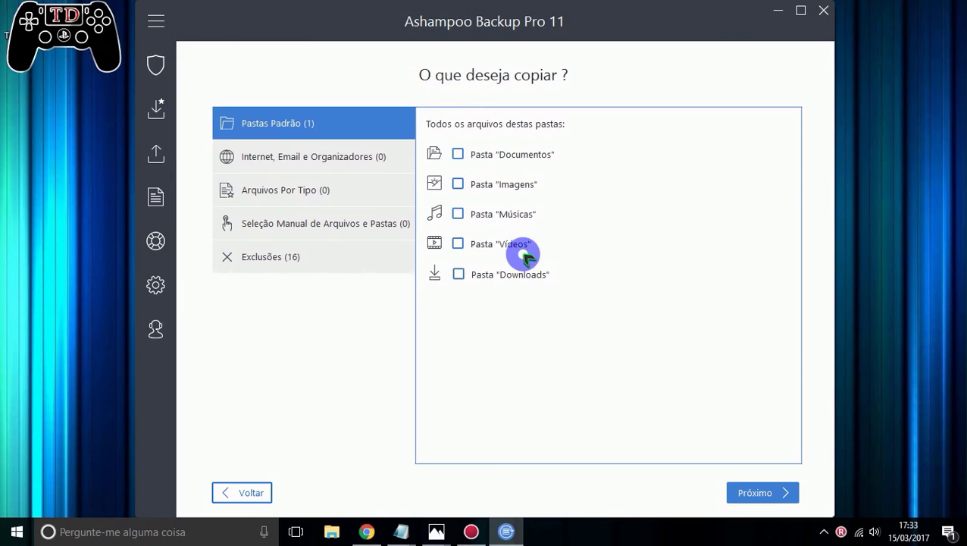
Review the content categories for applications, file types and manual selection, and examine the list of excluded files and folders.
{"action": "left_click", "coordinate": [324, 156]}
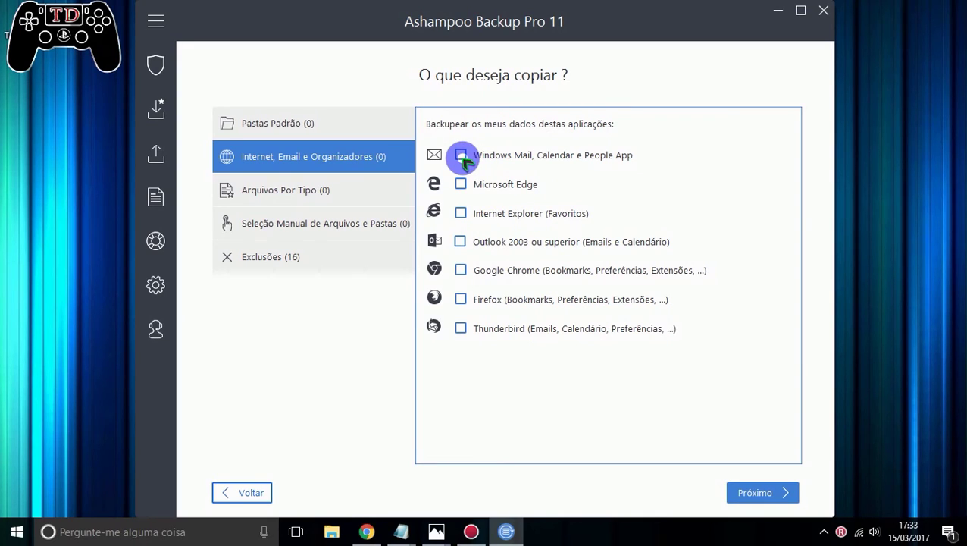
{"action": "left_click", "coordinate": [285, 191]}
{"action": "left_click", "coordinate": [268, 224]}
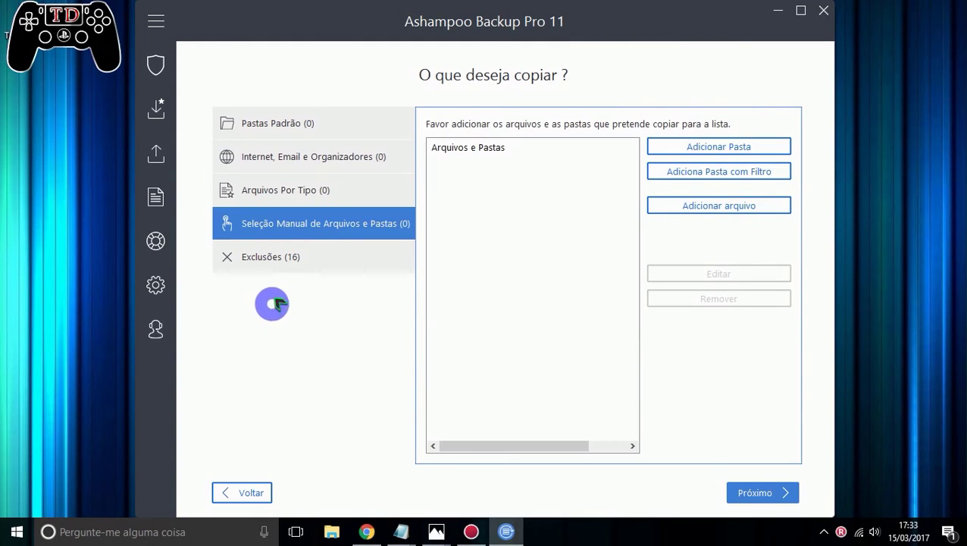
{"action": "left_click", "coordinate": [277, 265]}
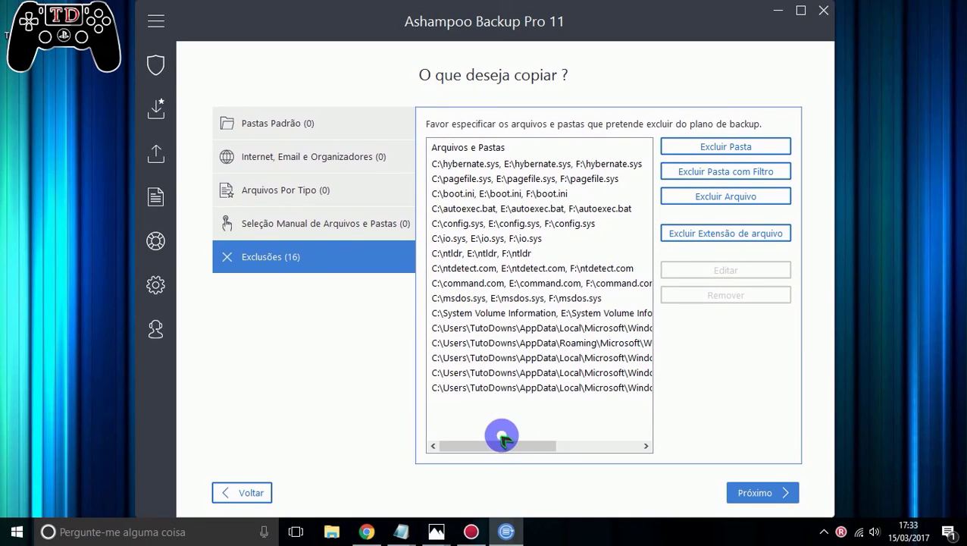
{"action": "mouse_move", "coordinate": [495, 445]}
{"action": "left_mouse_down"}
{"action": "mouse_move", "coordinate": [525, 446]}
{"action": "mouse_move", "coordinate": [500, 447]}
{"action": "left_mouse_up"}
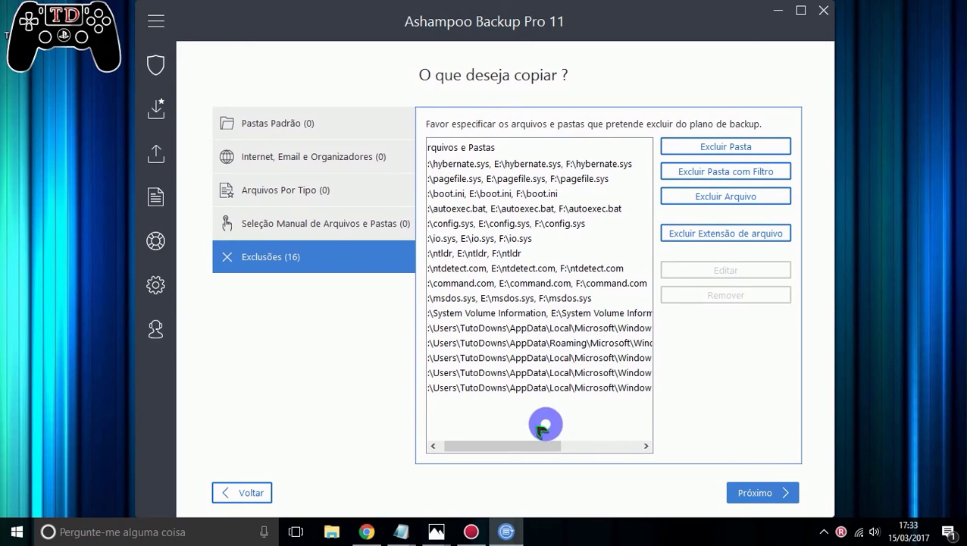
{"action": "left_click_drag", "start_coordinate": [488, 447], "coordinate": [461, 442]}
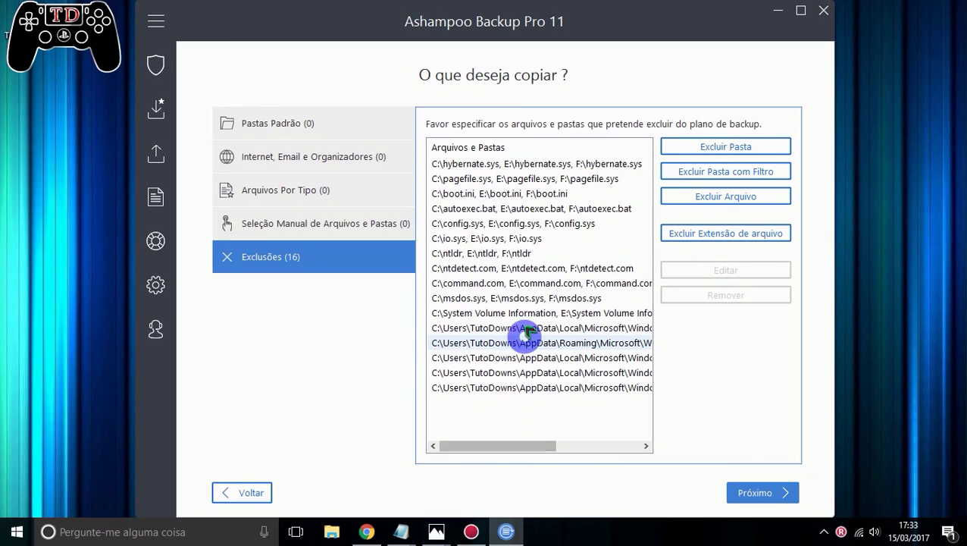
{"action": "left_click", "coordinate": [482, 225]}
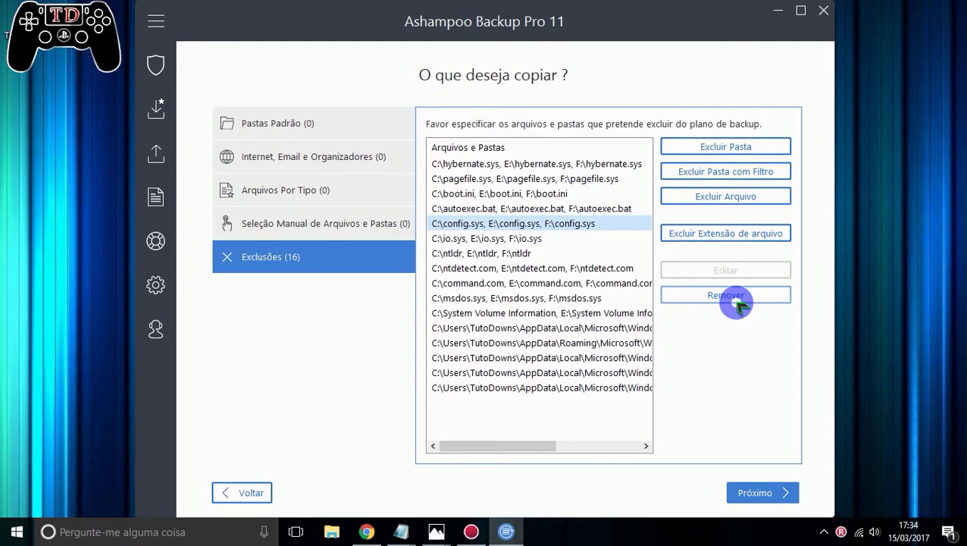
Start adding a folder to the manual selection of files and folders and open the folder browser.
{"action": "left_click", "coordinate": [277, 228]}
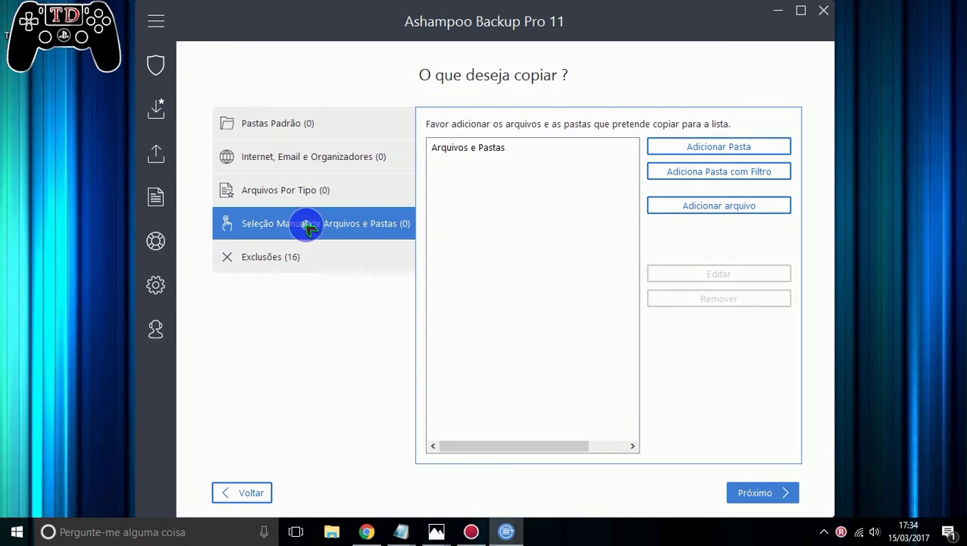
{"action": "left_click", "coordinate": [703, 150]}
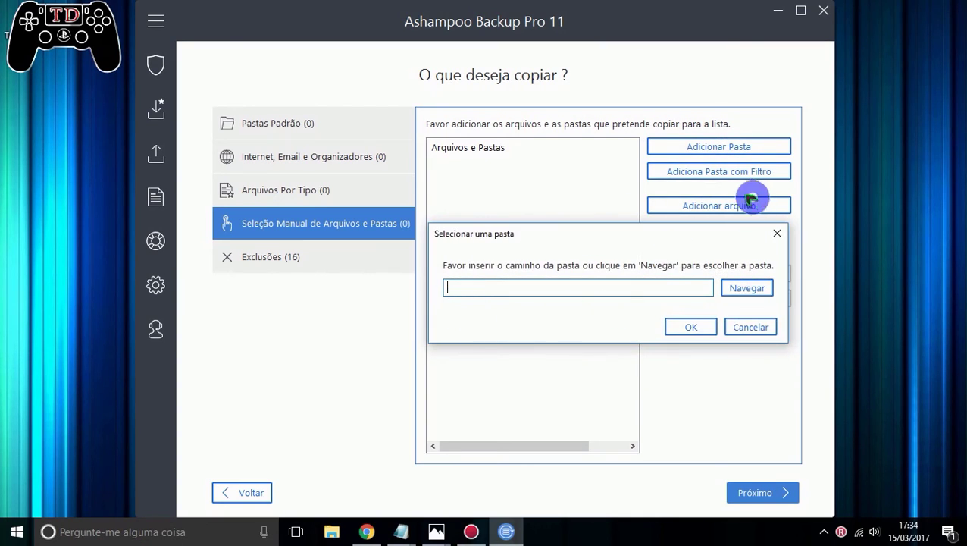
{"action": "left_click_drag", "start_coordinate": [734, 233], "coordinate": [669, 288]}
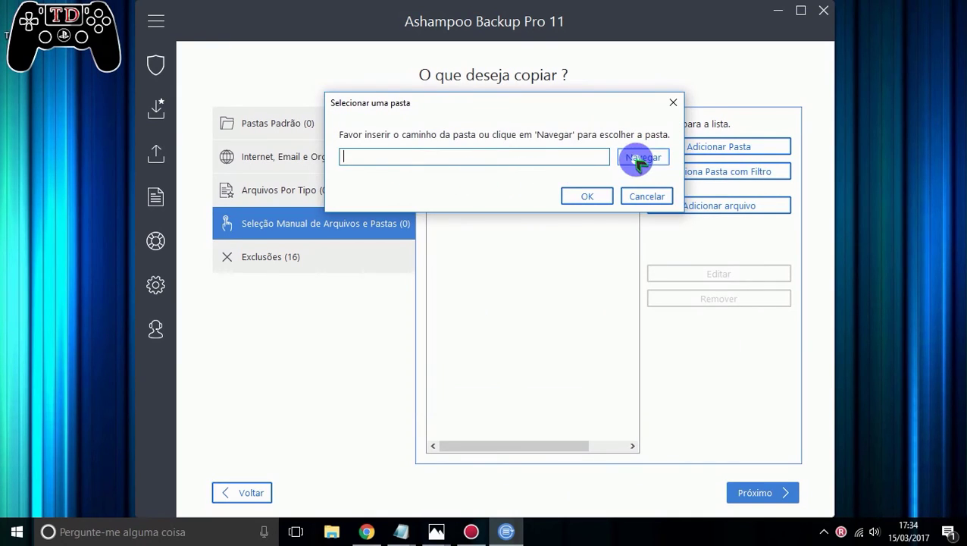
{"action": "left_click", "coordinate": [639, 159]}
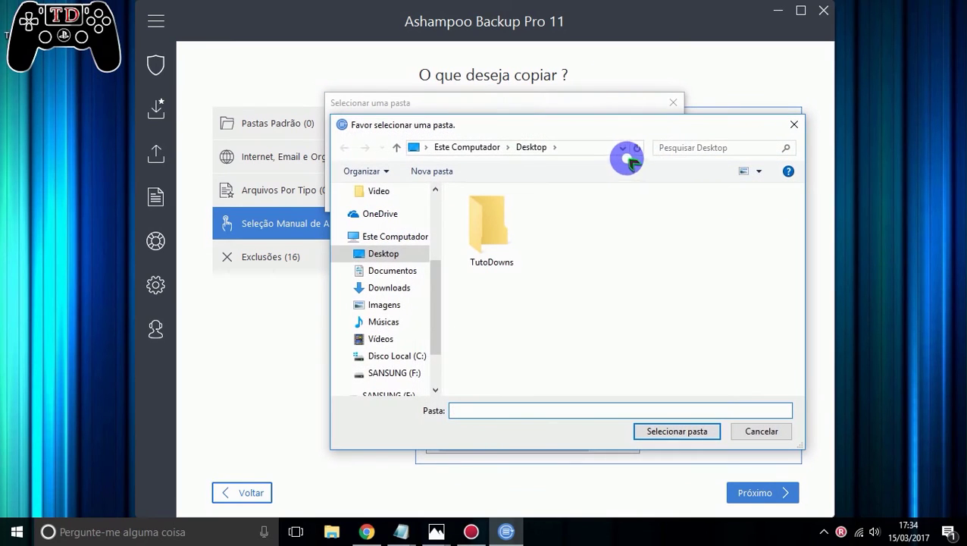
Browse drive C: to the Google folder under Usuários\TutoDowns\AppData\Local.
{"action": "left_click", "coordinate": [397, 357]}
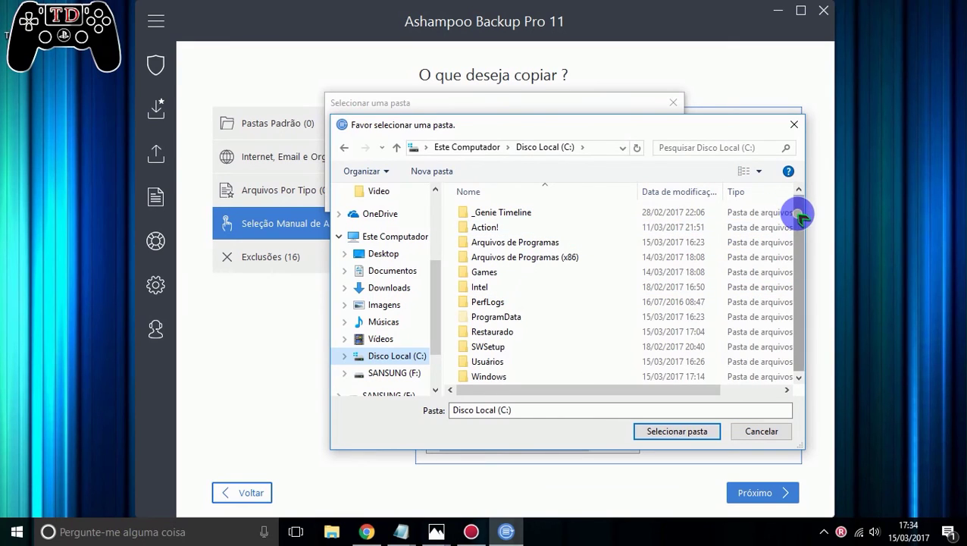
{"action": "left_click_drag", "start_coordinate": [799, 217], "coordinate": [799, 258]}
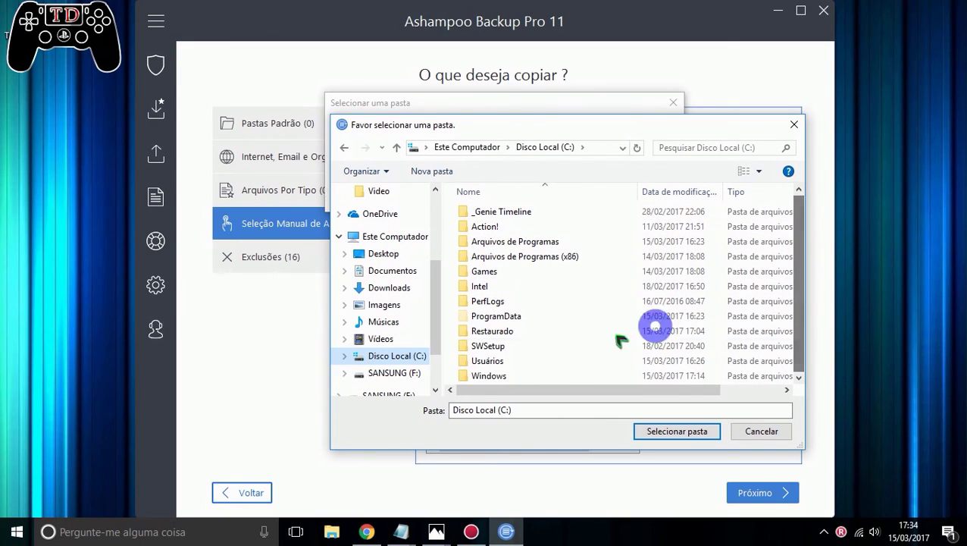
{"action": "double_click", "coordinate": [488, 362]}
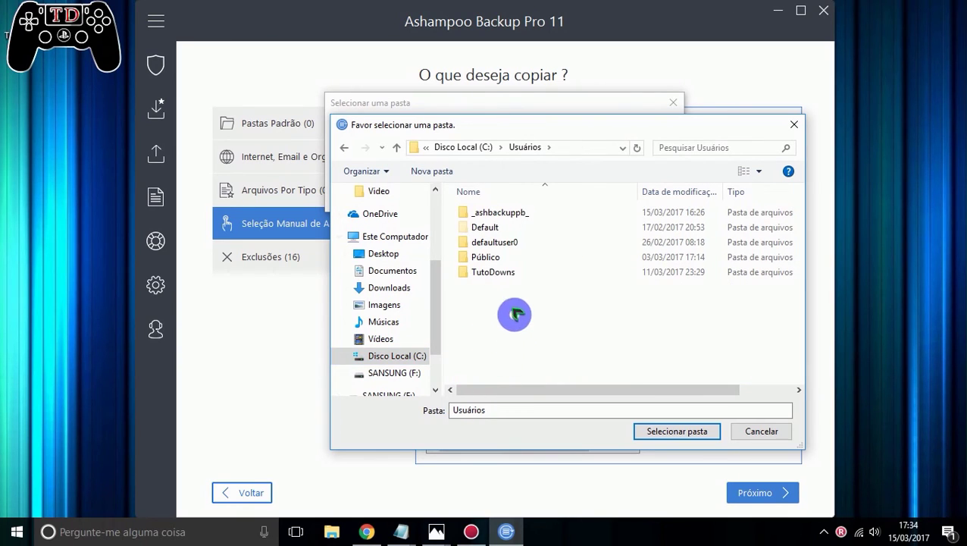
{"action": "double_click", "coordinate": [501, 272]}
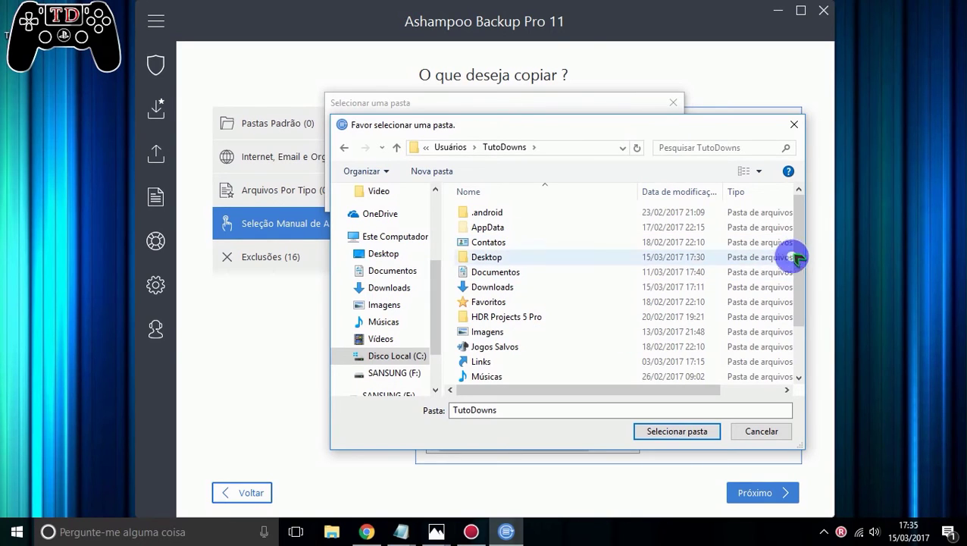
{"action": "double_click", "coordinate": [471, 225]}
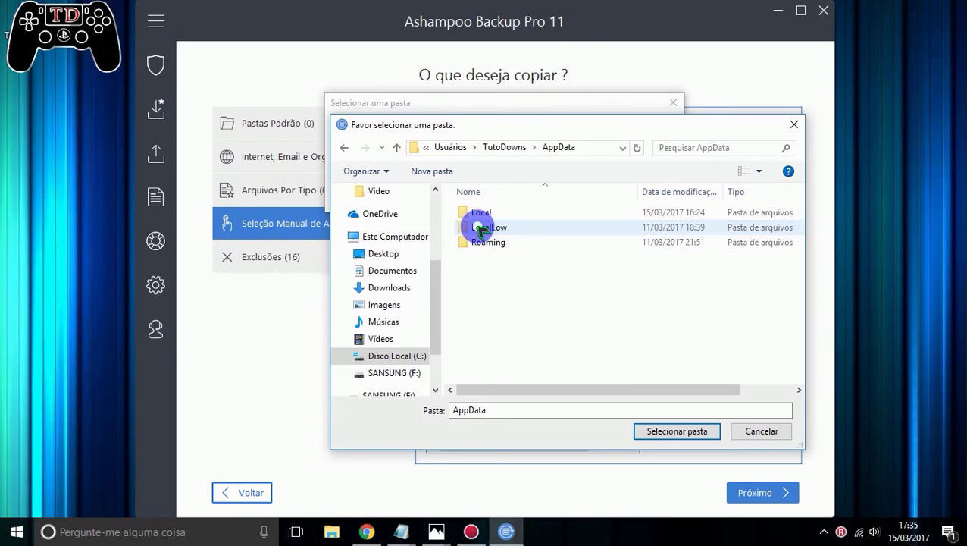
{"action": "double_click", "coordinate": [478, 212]}
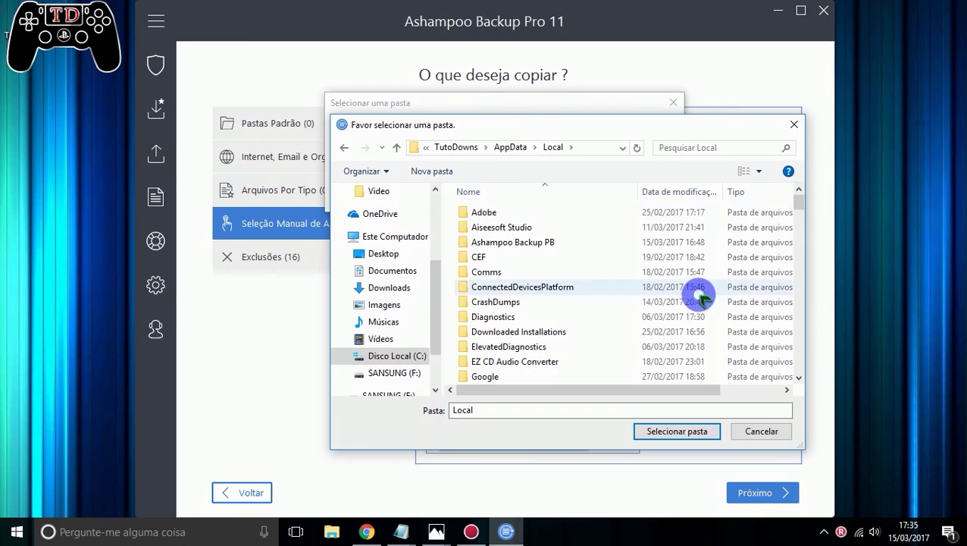
{"action": "left_click", "coordinate": [799, 377]}
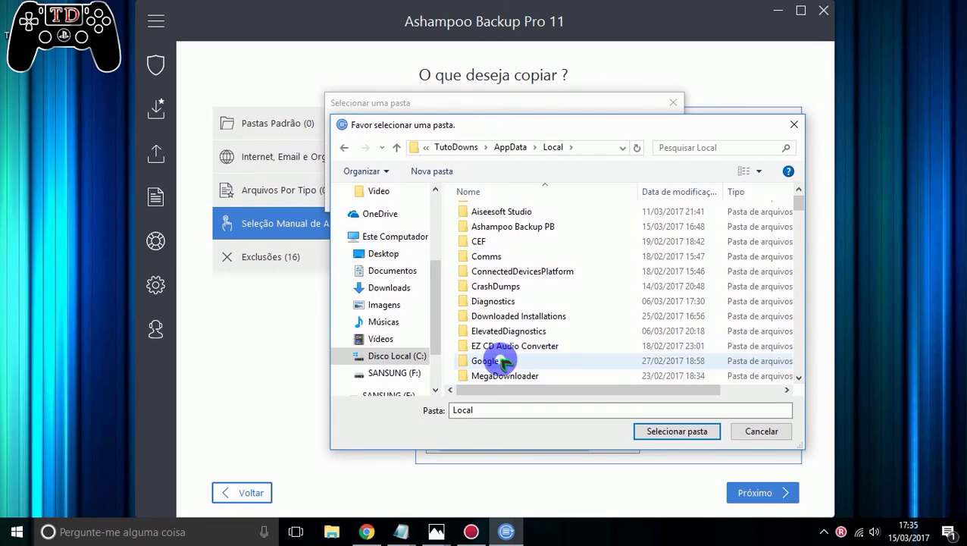
{"action": "left_click", "coordinate": [493, 362]}
{"action": "double_click", "coordinate": [494, 362]}
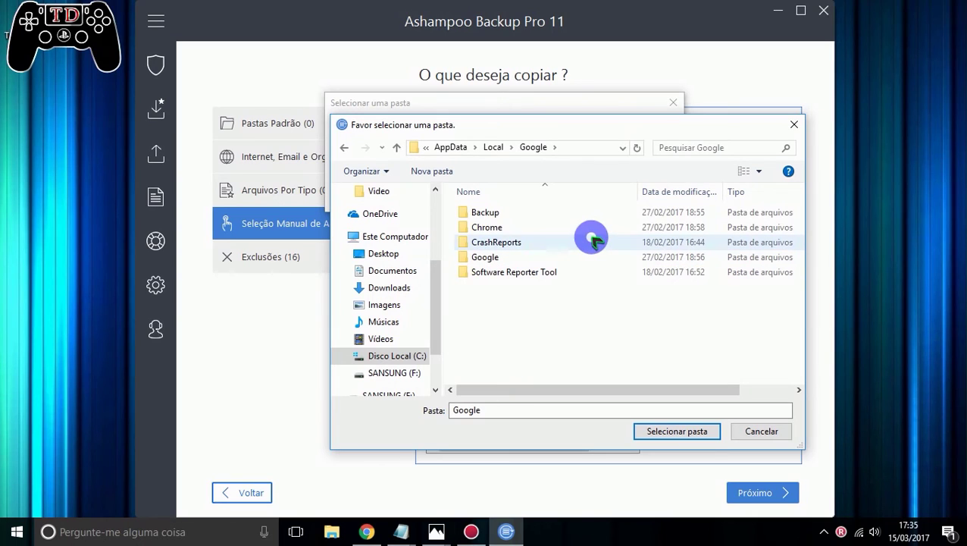
Choose the Chrome folder inside Google and add it to the list of content to back up.
{"action": "left_click", "coordinate": [507, 231]}
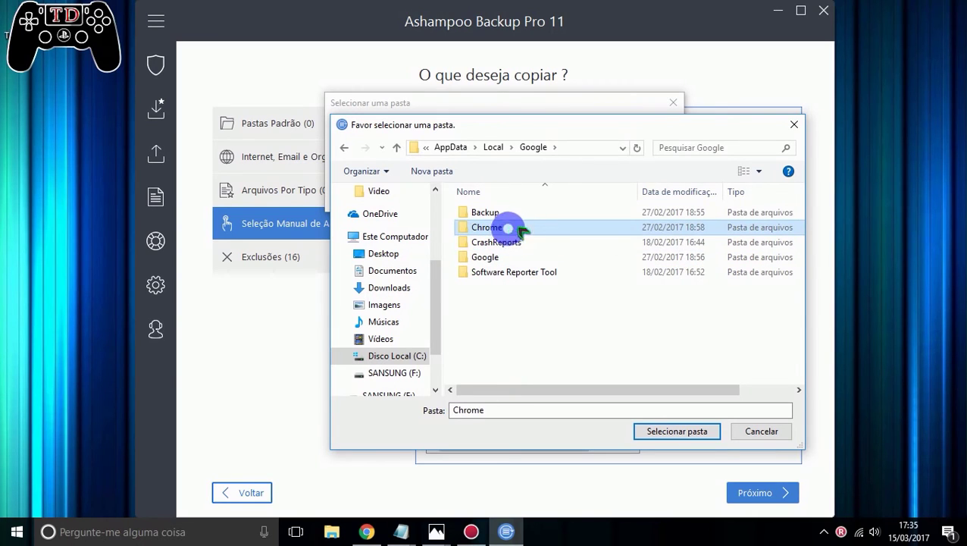
{"action": "left_click", "coordinate": [671, 431]}
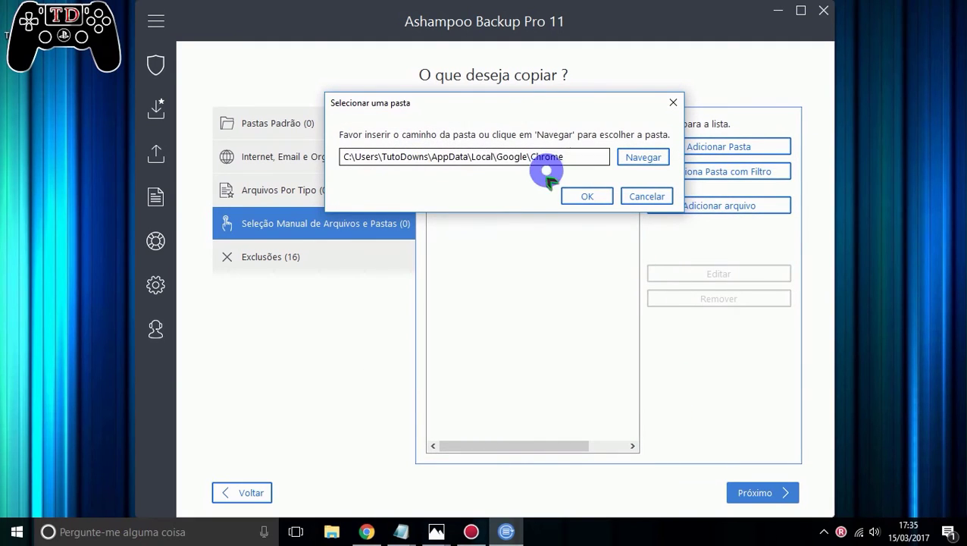
{"action": "left_click_drag", "start_coordinate": [578, 158], "coordinate": [261, 148]}
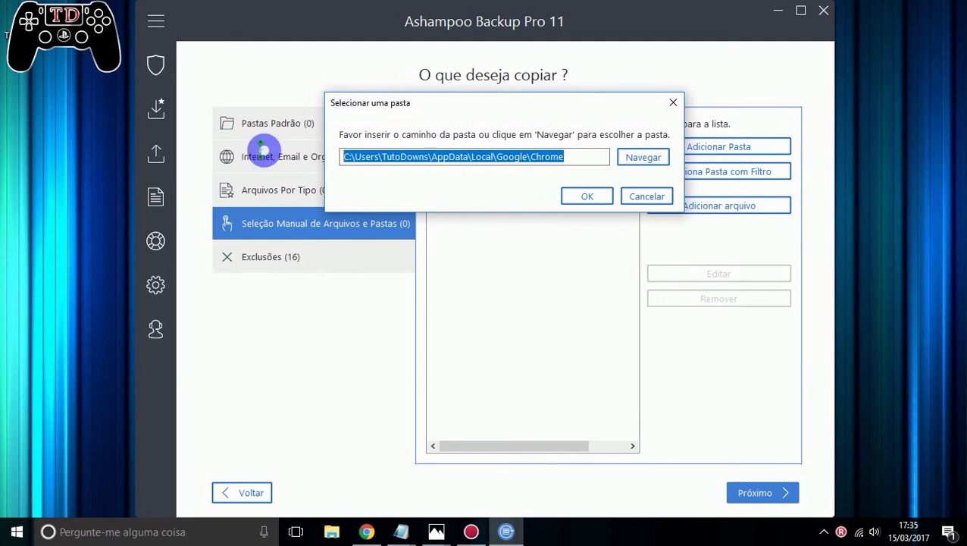
{"action": "left_click", "coordinate": [585, 198]}
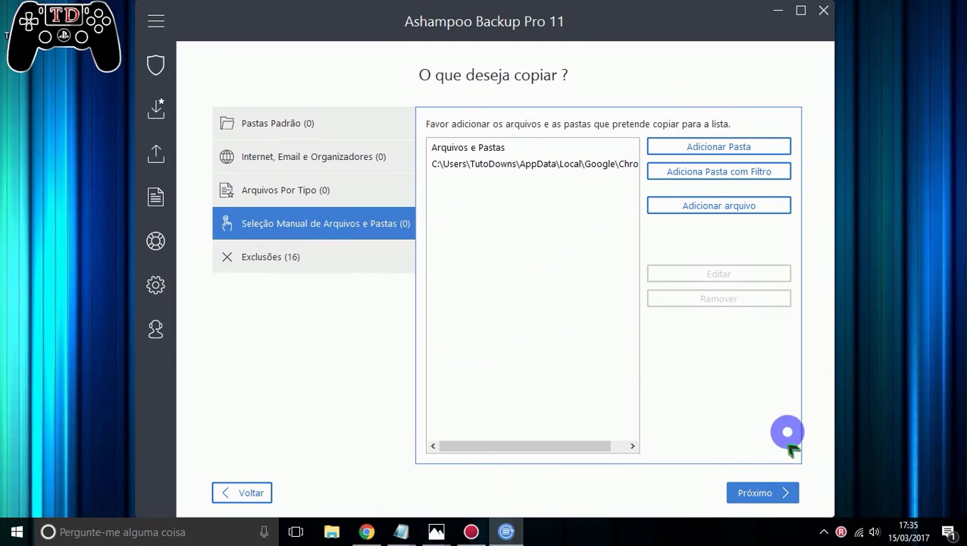
Continue to the backup schedule, accepting no compression and no encryption for the backup data.
{"action": "left_click", "coordinate": [758, 492]}
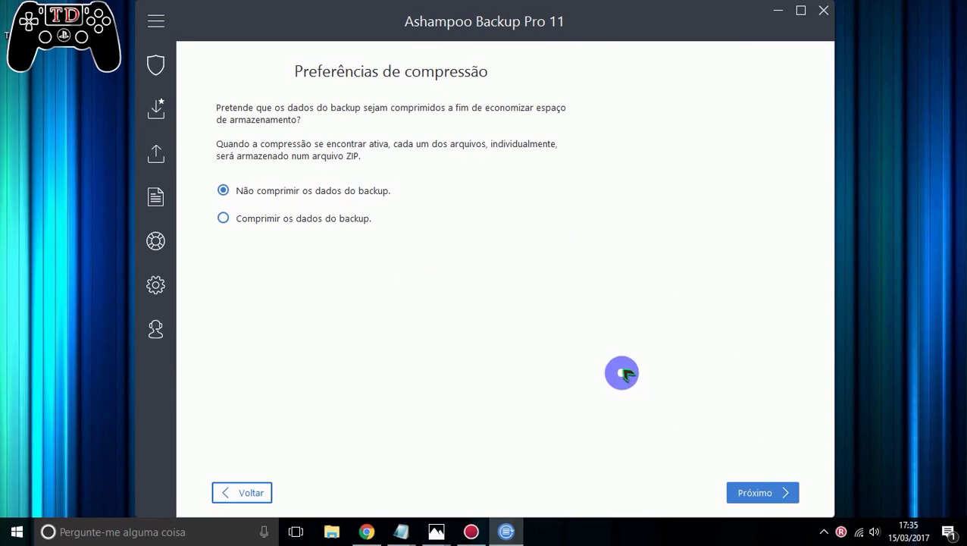
{"action": "left_click", "coordinate": [758, 492]}
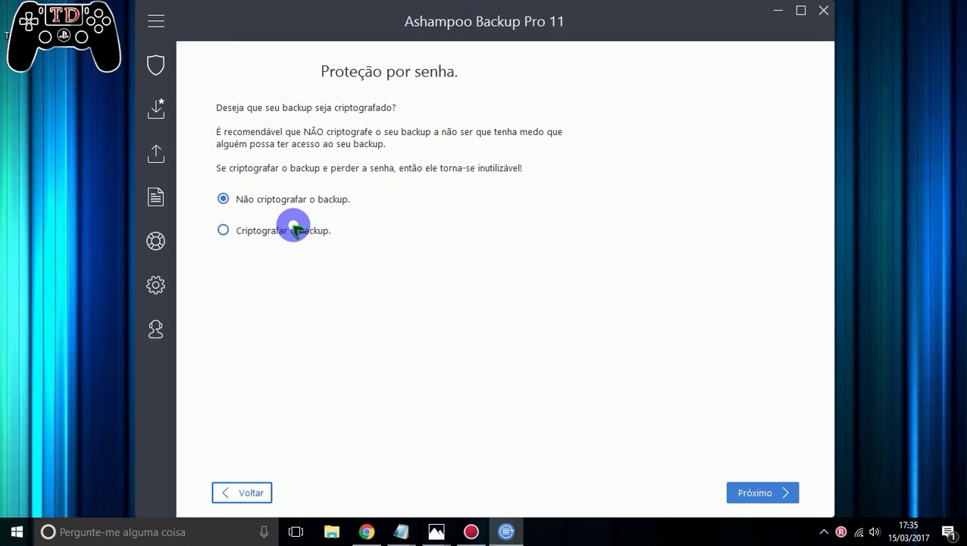
{"action": "left_click", "coordinate": [764, 494]}
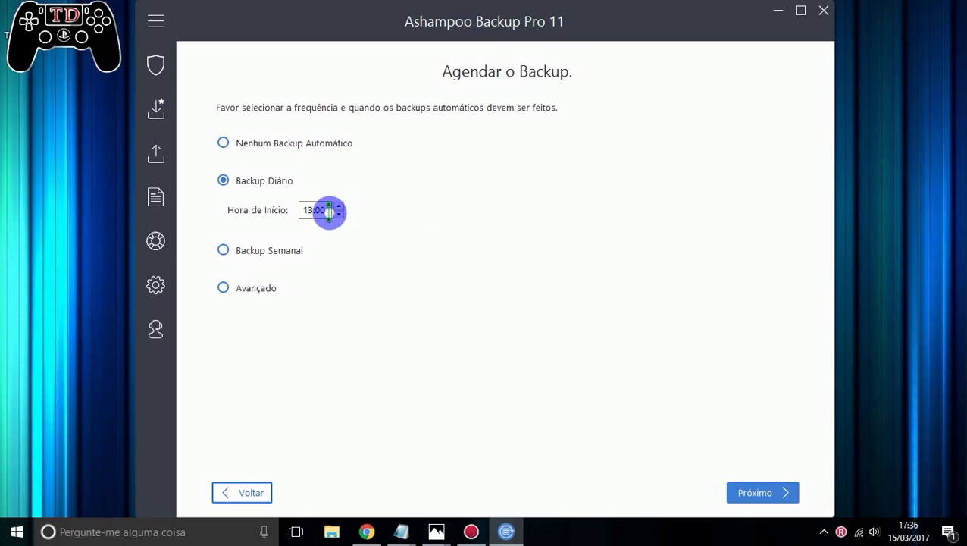
Look at the daily start time, and try a weekly backup (Backup Semanal) on Sábado.
{"action": "left_click_drag", "start_coordinate": [323, 210], "coordinate": [301, 214]}
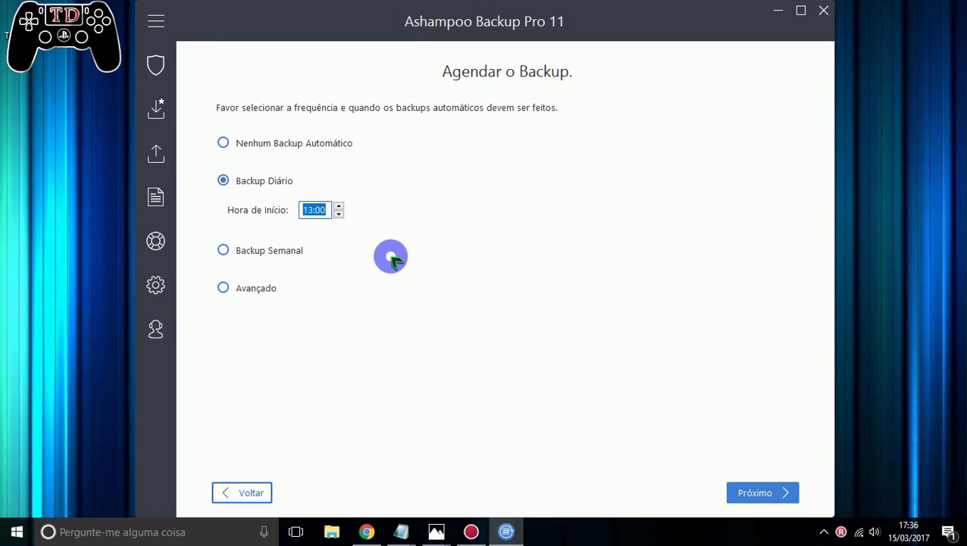
{"action": "left_click", "coordinate": [222, 251]}
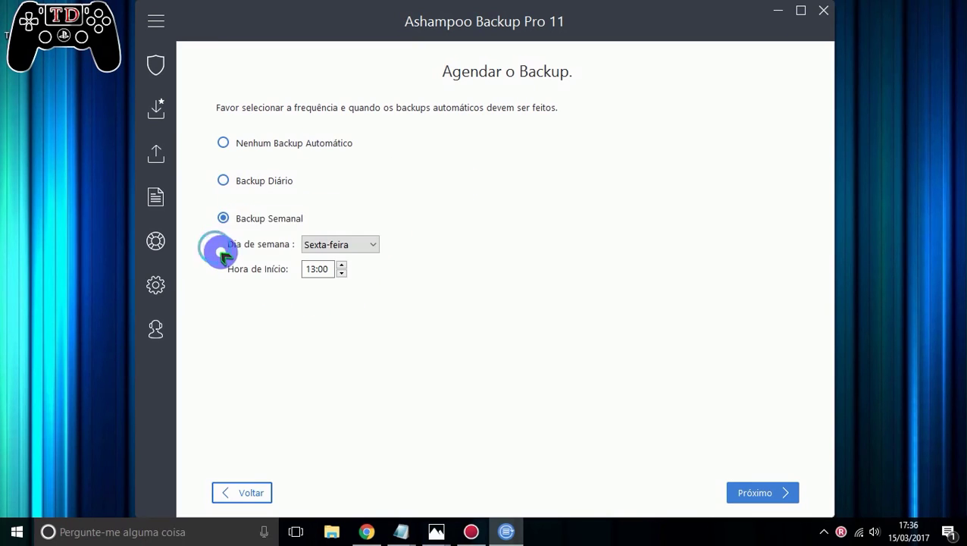
{"action": "left_click", "coordinate": [371, 244]}
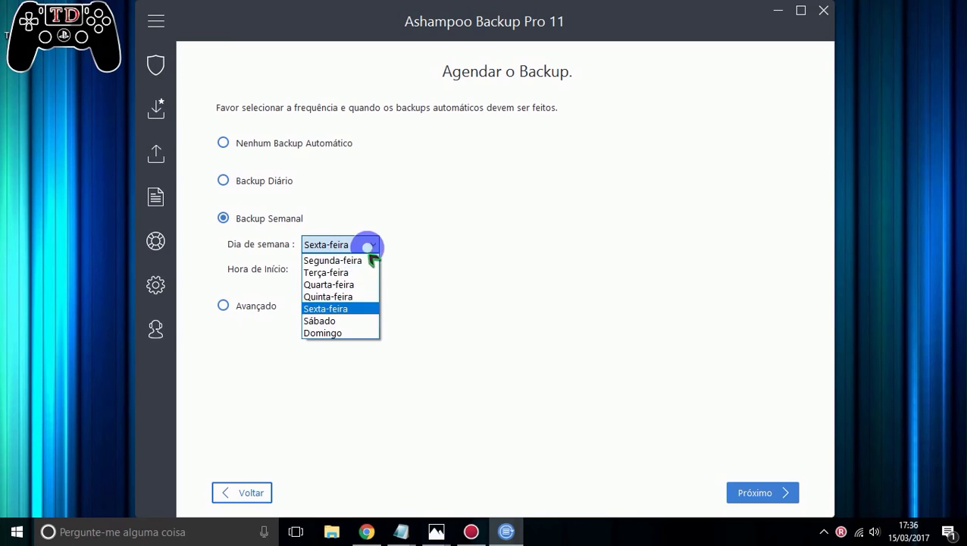
{"action": "left_click", "coordinate": [345, 321]}
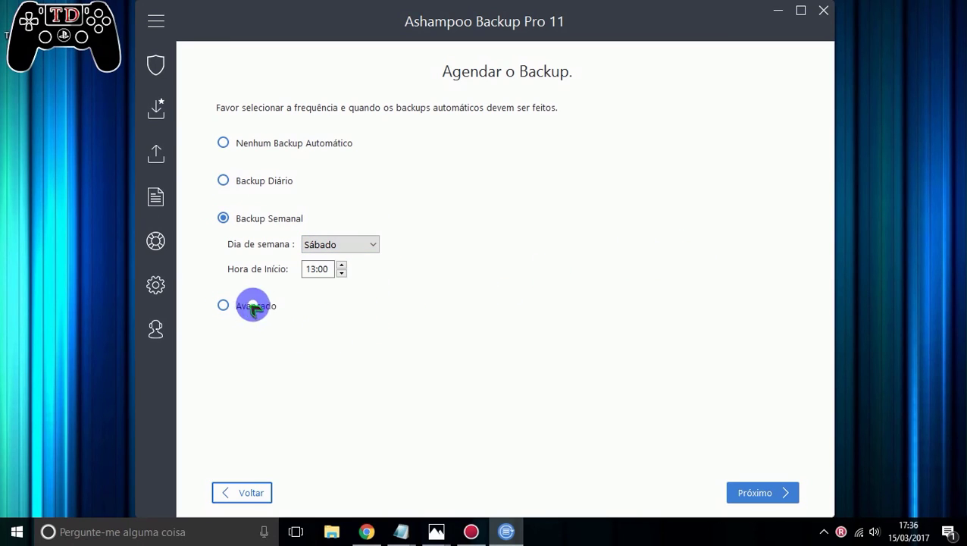
Switch to the advanced schedule (Avançado) and try to remove its daily time entry.
{"action": "left_click", "coordinate": [222, 307]}
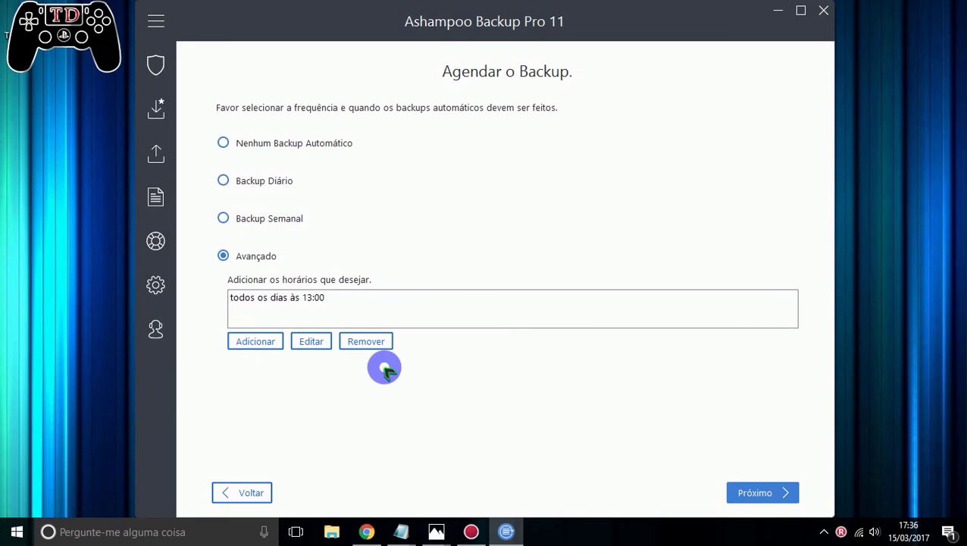
{"action": "left_click", "coordinate": [372, 344]}
{"action": "left_click", "coordinate": [570, 265]}
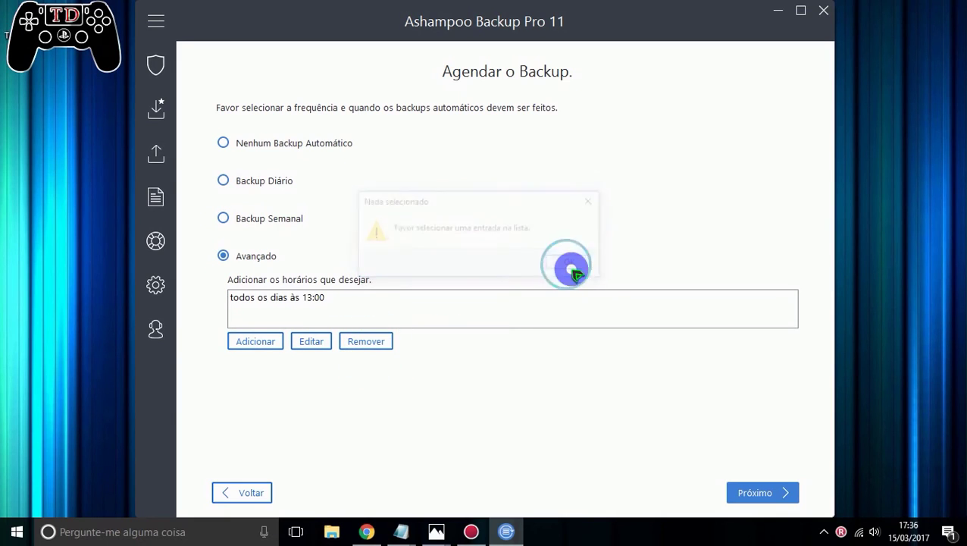
Compare manual and daily scheduling, choose no automatic backup (Nenhum Backup Automático), and continue.
{"action": "left_click", "coordinate": [223, 144]}
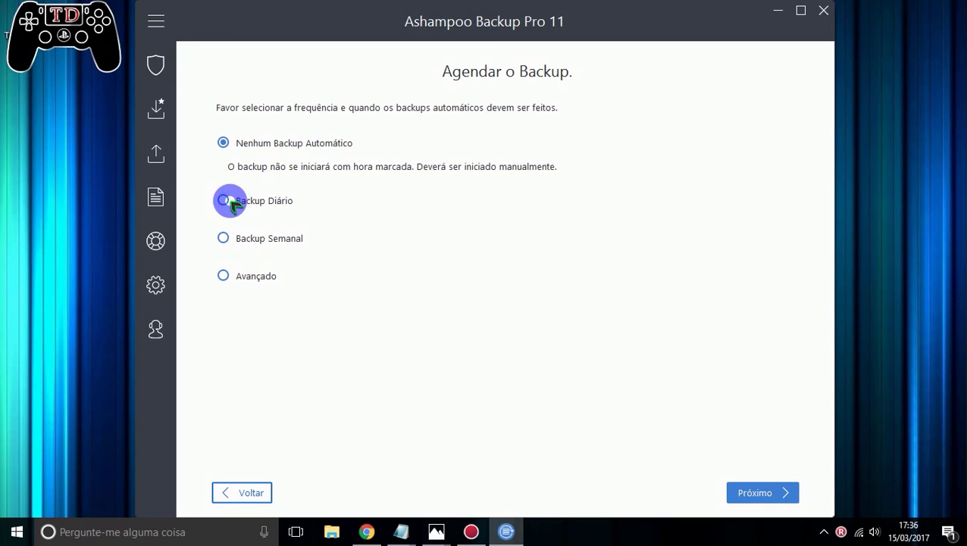
{"action": "left_click", "coordinate": [230, 201]}
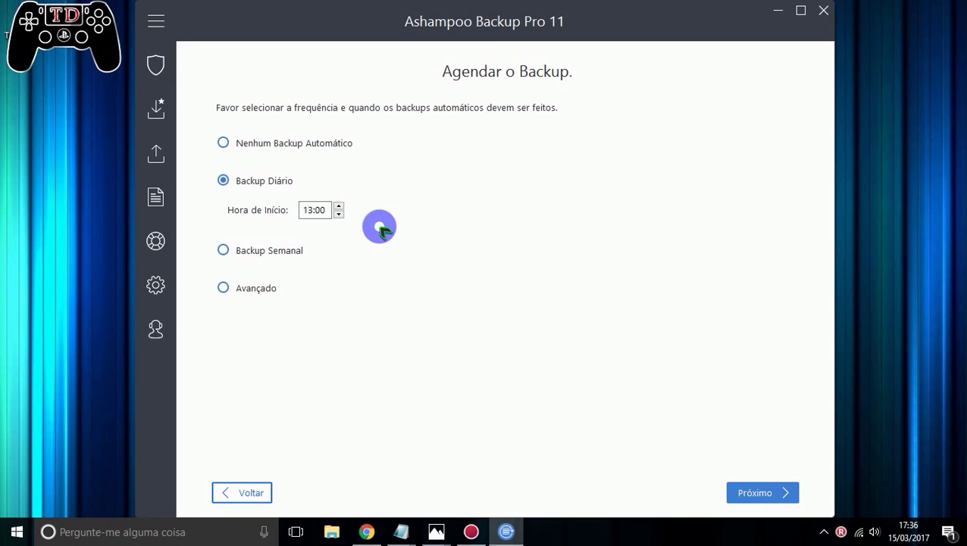
{"action": "left_click", "coordinate": [223, 144]}
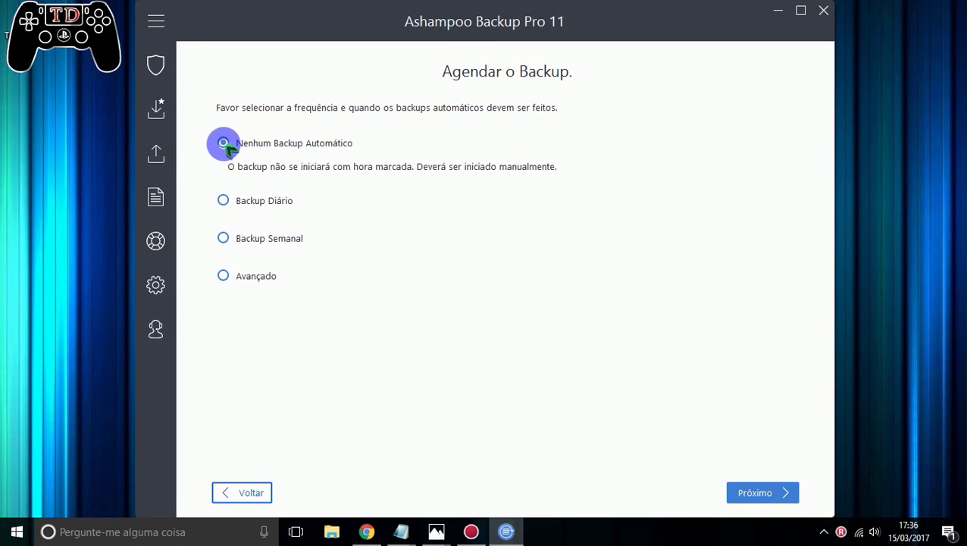
{"action": "left_click", "coordinate": [224, 201]}
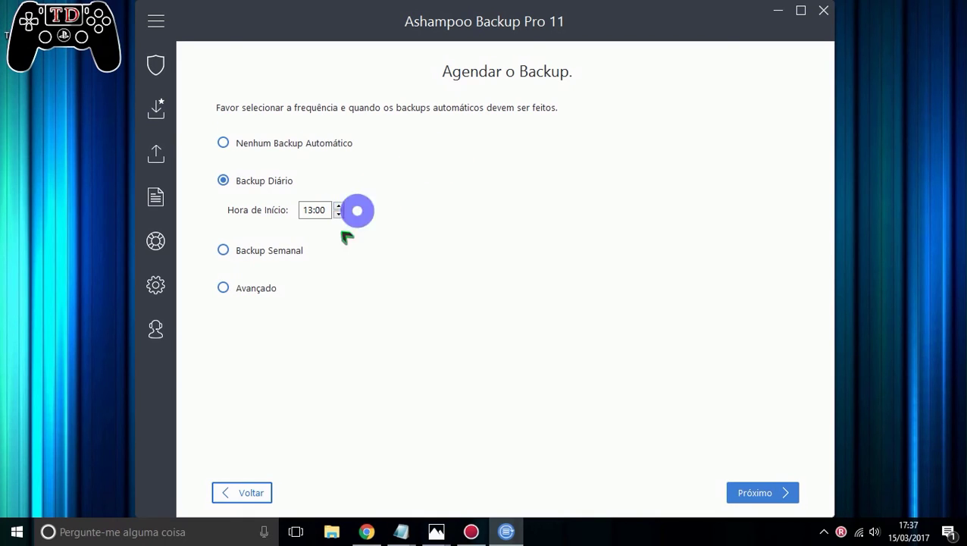
{"action": "left_click", "coordinate": [223, 143]}
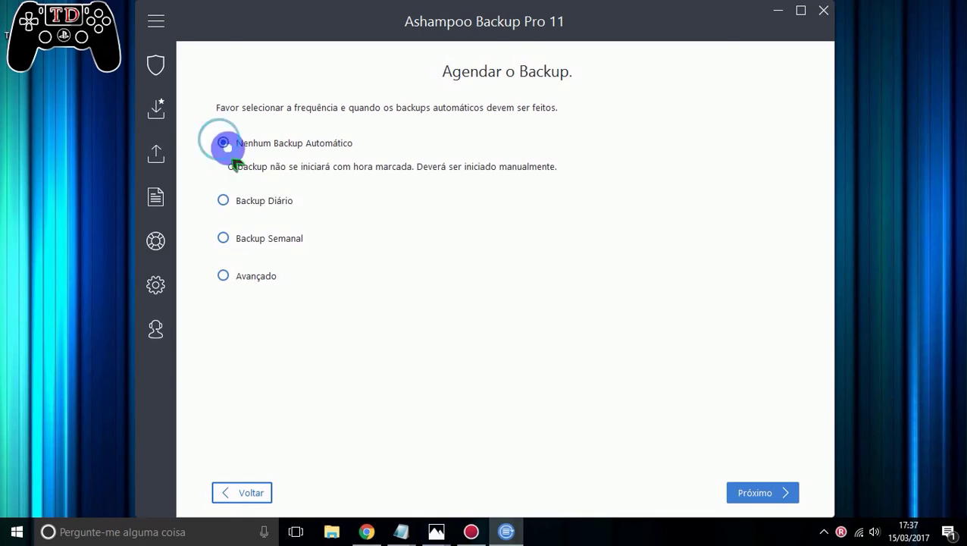
{"action": "left_click", "coordinate": [758, 494]}
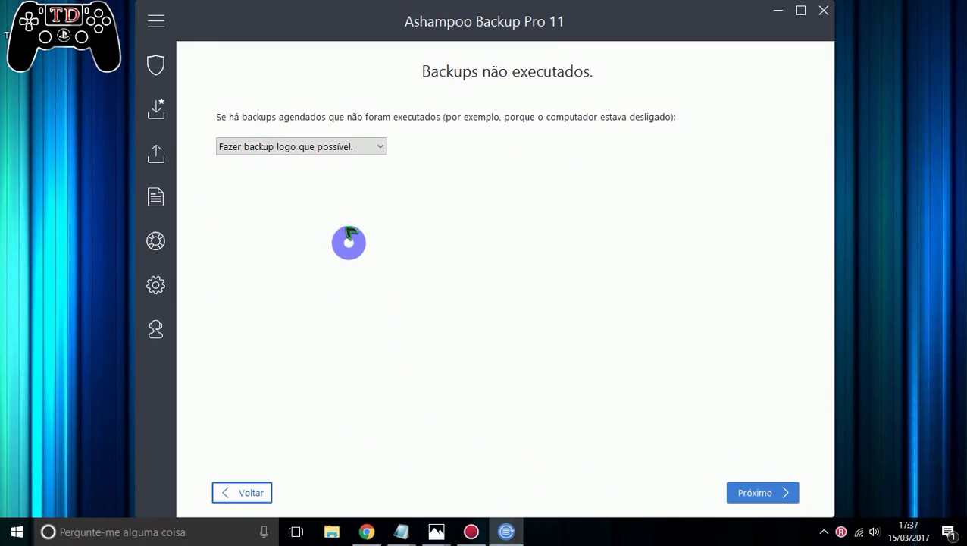
Set missed backups to run as soon as possible (Fazer backup logo que possível) and accept the default power settings.
{"action": "left_click", "coordinate": [344, 148]}
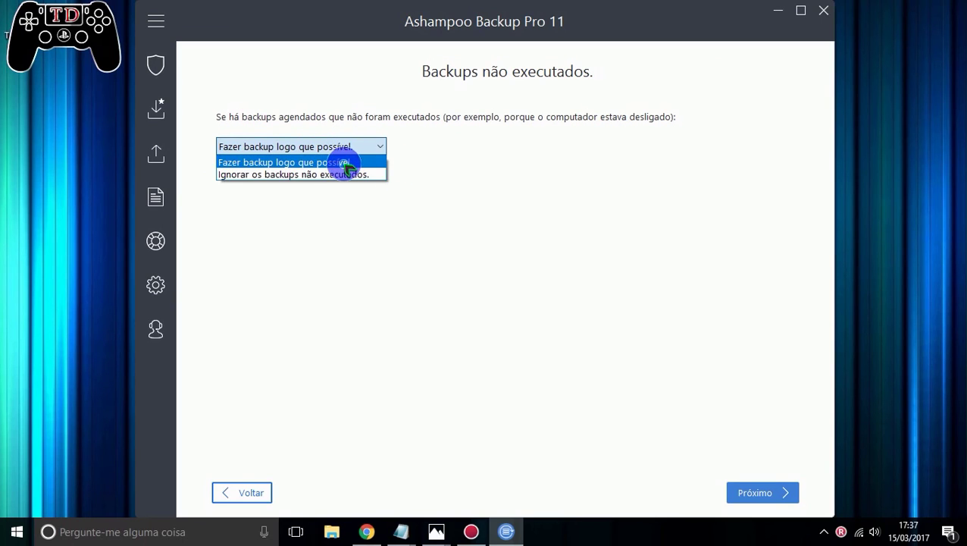
{"action": "left_click", "coordinate": [345, 164]}
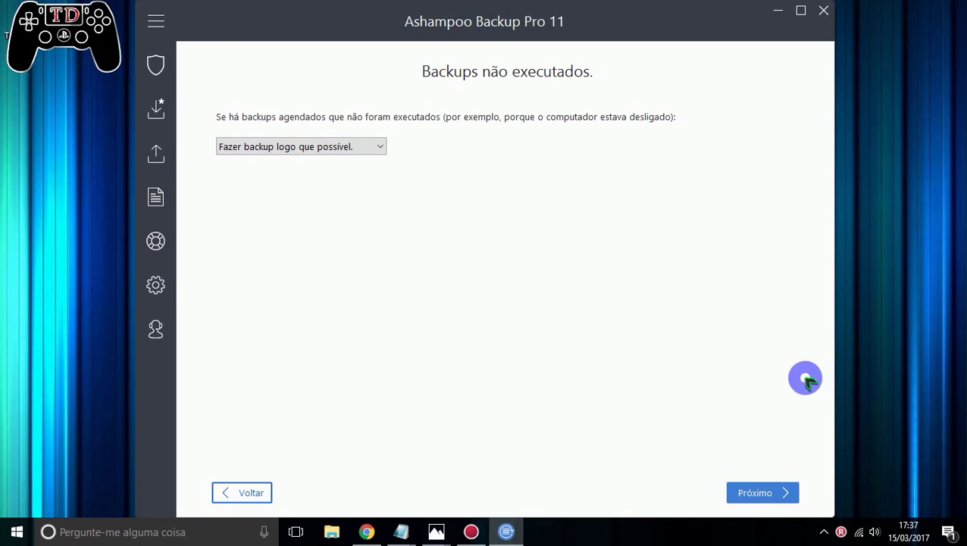
{"action": "left_click", "coordinate": [778, 497]}
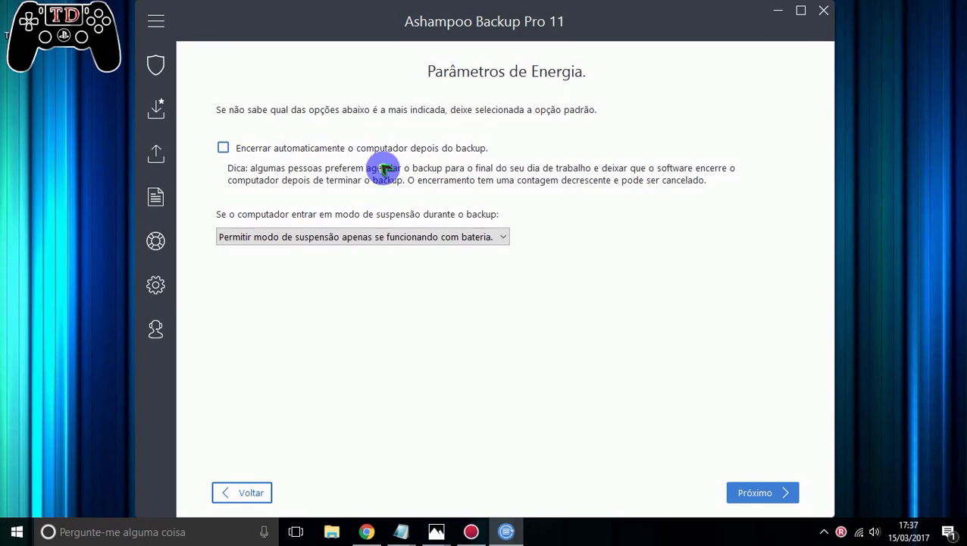
{"action": "left_click", "coordinate": [769, 492]}
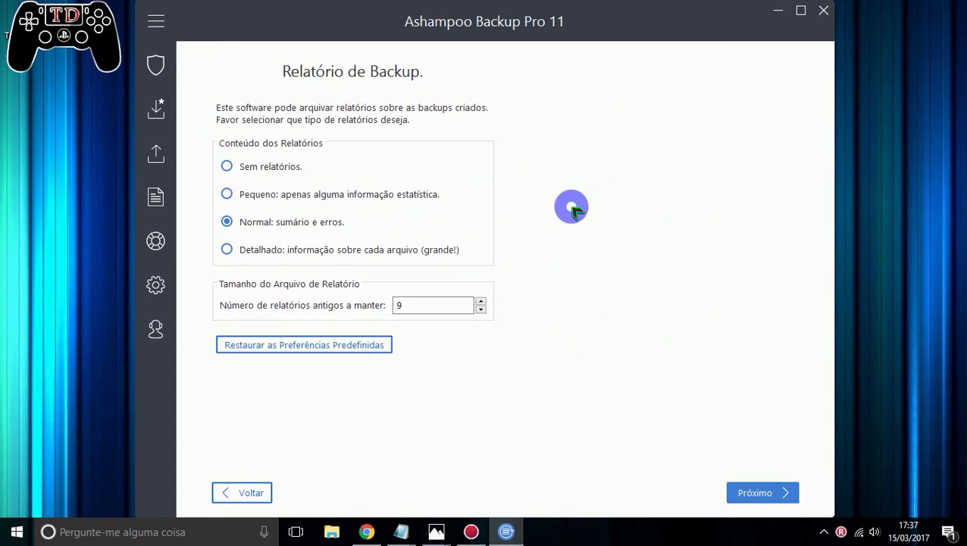
Accept normal backup reports (Normal: sumário e erros) and turn off automatic sending of reports by e-mail.
{"action": "left_click", "coordinate": [760, 497]}
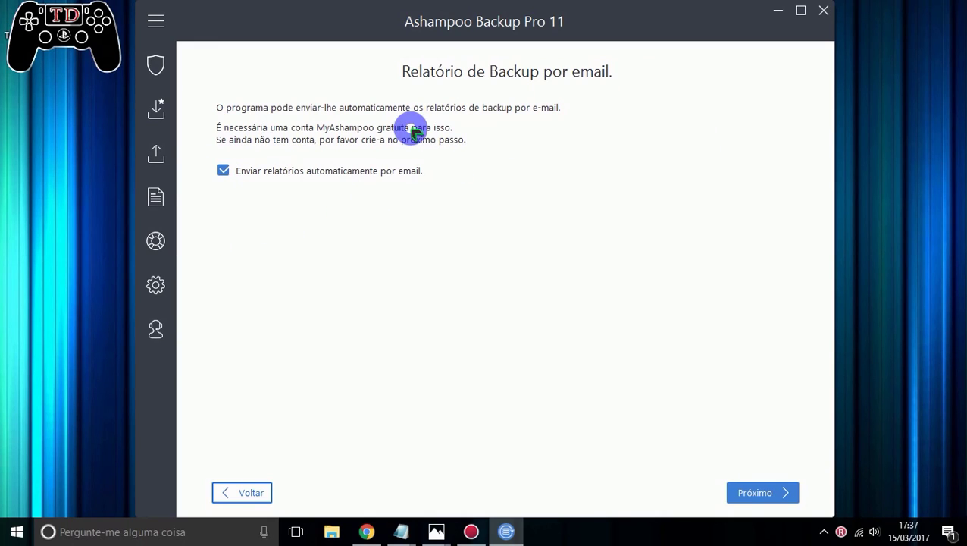
{"action": "left_click", "coordinate": [223, 170]}
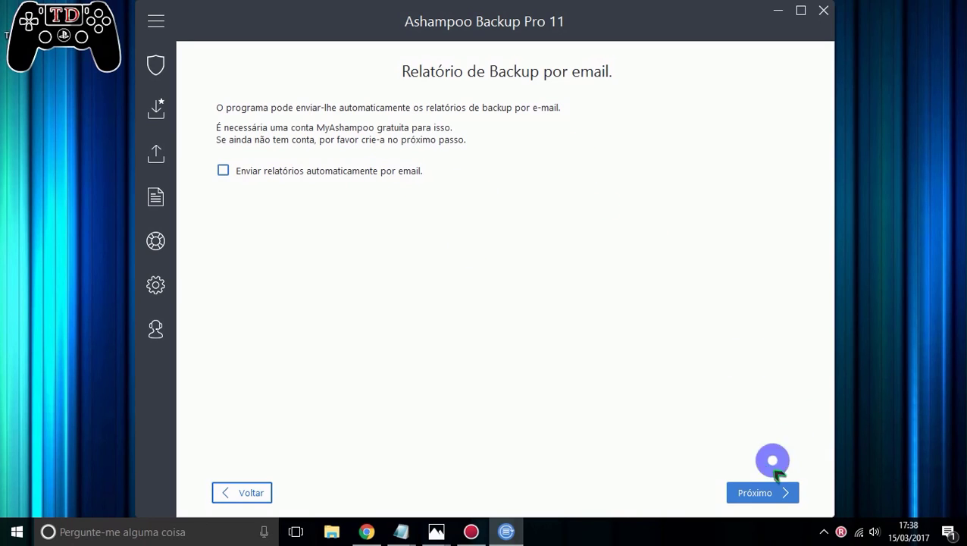
{"action": "left_click", "coordinate": [778, 494]}
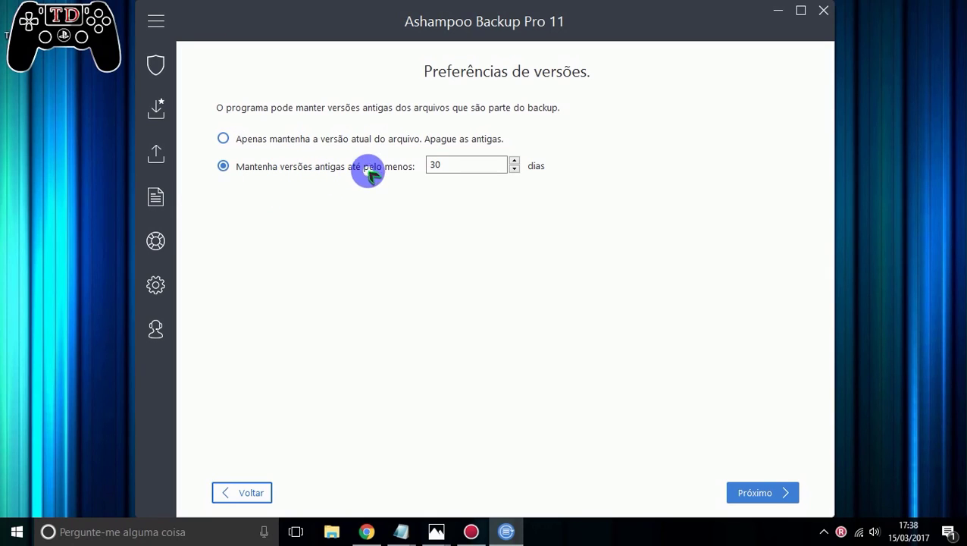
Set the version preferences to keep only the current file version and delete old ones, then continue to the summary.
{"action": "left_click", "coordinate": [476, 164]}
{"action": "left_click_drag", "start_coordinate": [477, 164], "coordinate": [421, 166]}
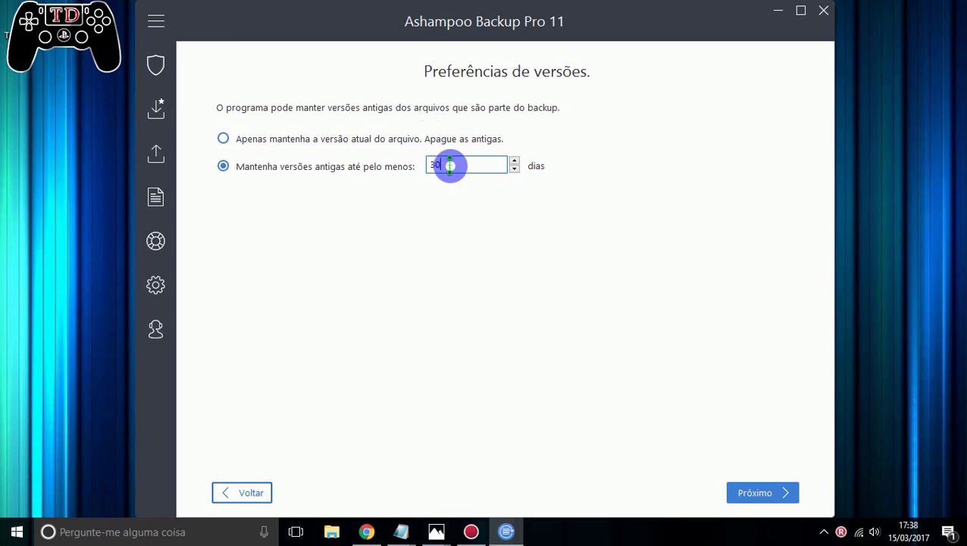
{"action": "double_click", "coordinate": [460, 164]}
{"action": "left_click_drag", "start_coordinate": [449, 166], "coordinate": [410, 168]}
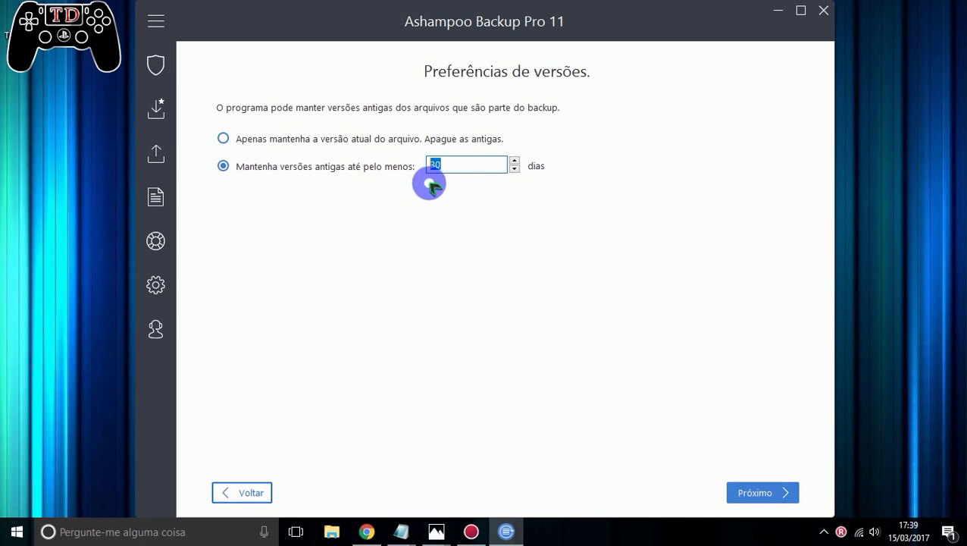
{"action": "left_click", "coordinate": [223, 138]}
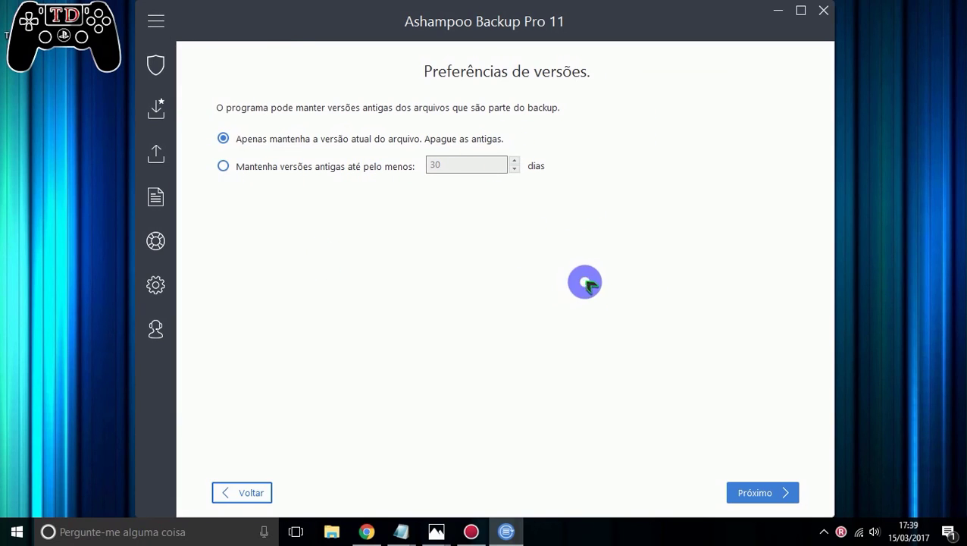
{"action": "left_click", "coordinate": [760, 495]}
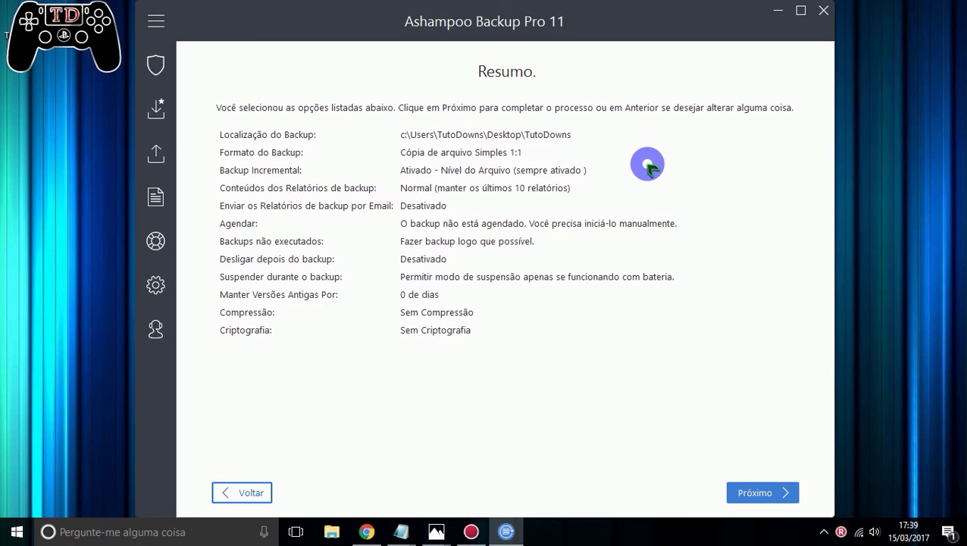
Save the configured TutoDowns plan, start its backup immediately, and close the TutoDowns folder window.
{"action": "left_click", "coordinate": [763, 492]}
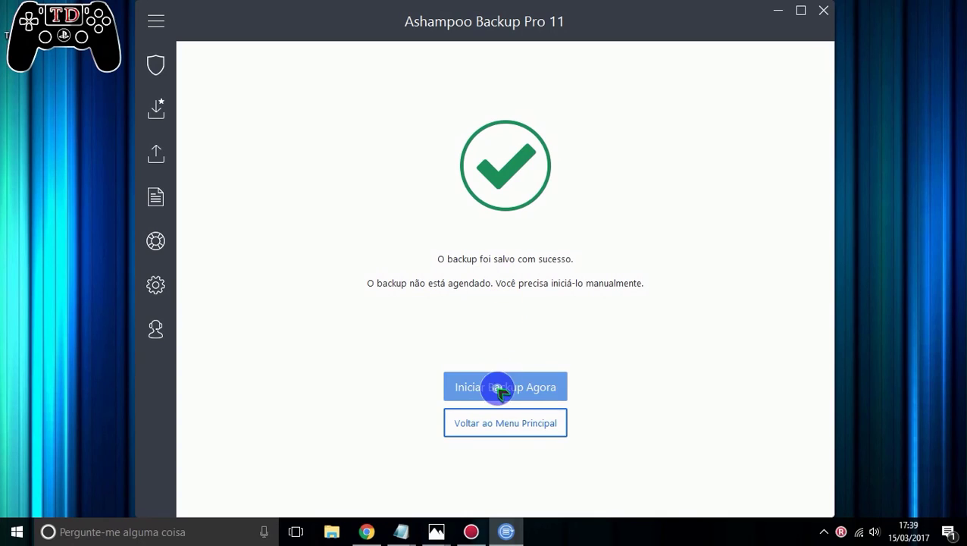
{"action": "left_click", "coordinate": [532, 395]}
{"action": "left_click", "coordinate": [491, 390]}
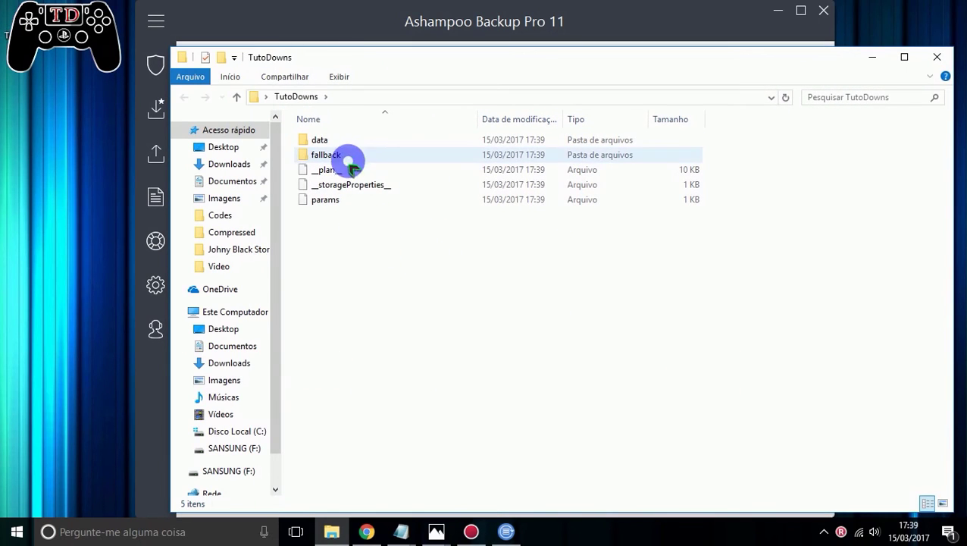
{"action": "left_click", "coordinate": [948, 59]}
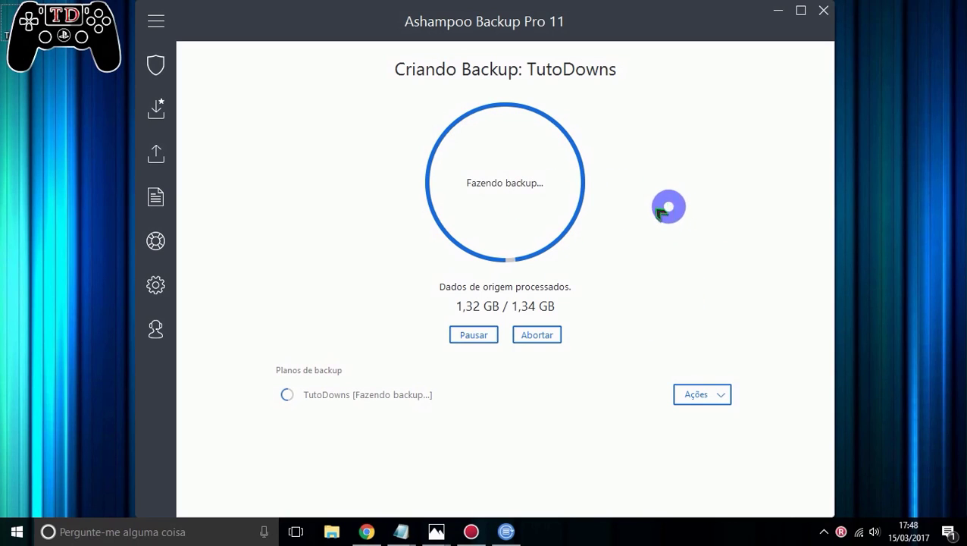
{"action": "left_click", "coordinate": [470, 334]}
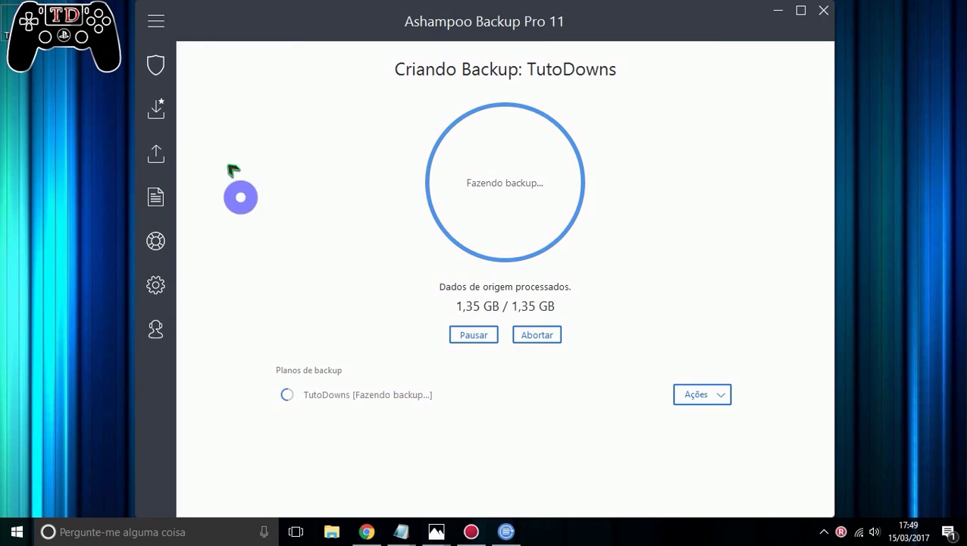
{"action": "mouse_move", "coordinate": [168, 70]}
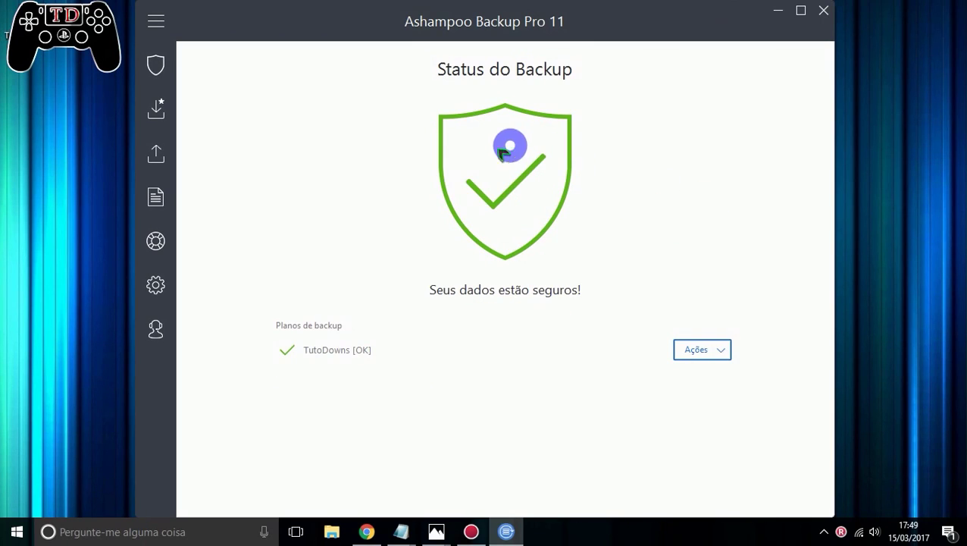
{"action": "left_click", "coordinate": [722, 350]}
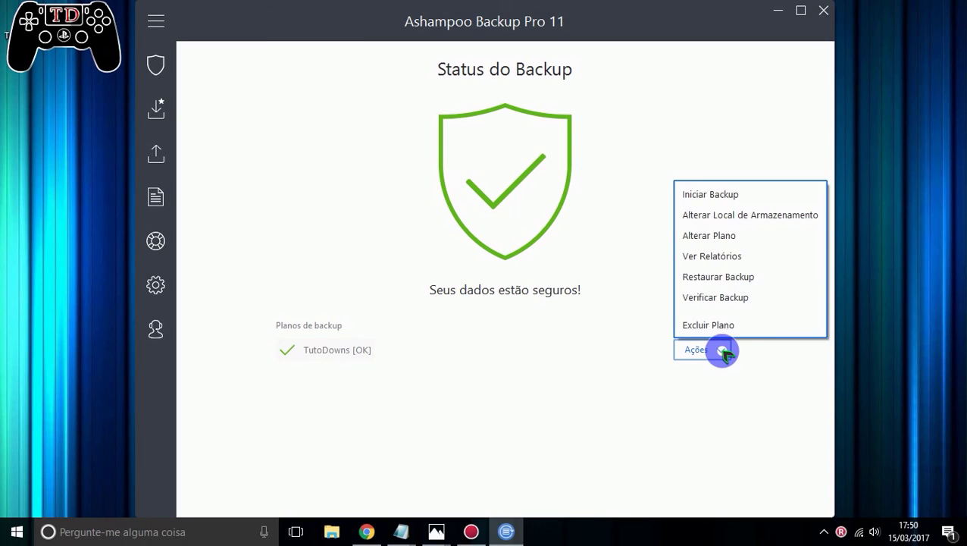
{"action": "left_click", "coordinate": [722, 350]}
{"action": "left_click", "coordinate": [716, 348]}
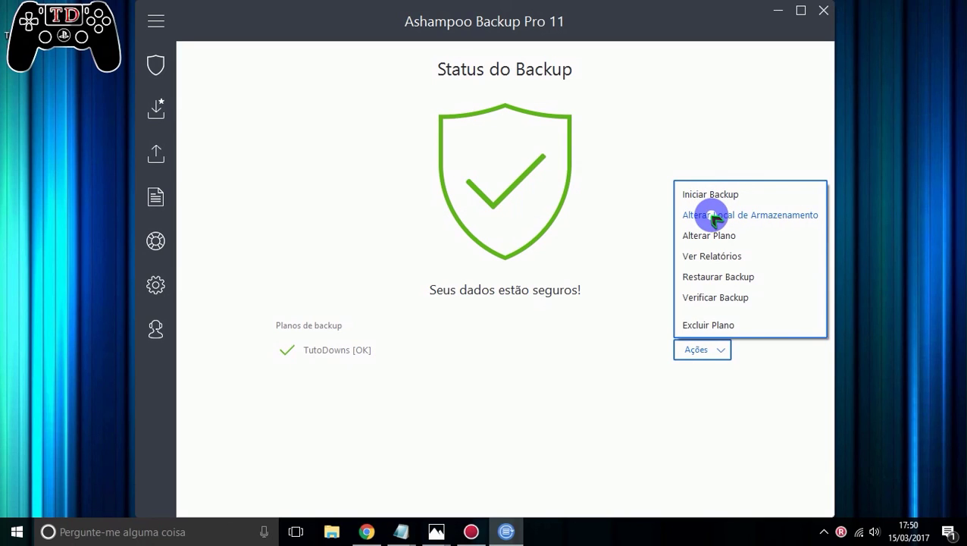
{"action": "left_click", "coordinate": [529, 119]}
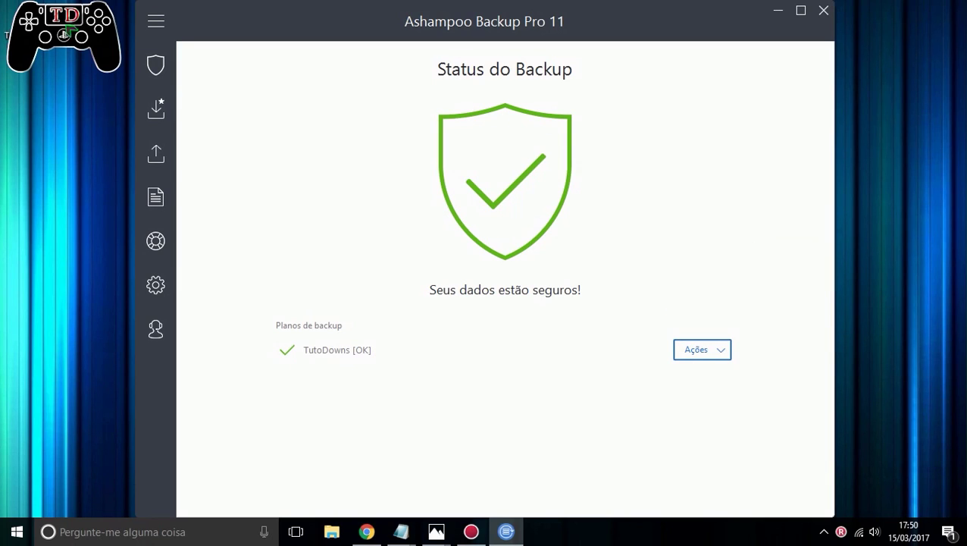
{"action": "left_click", "coordinate": [701, 345]}
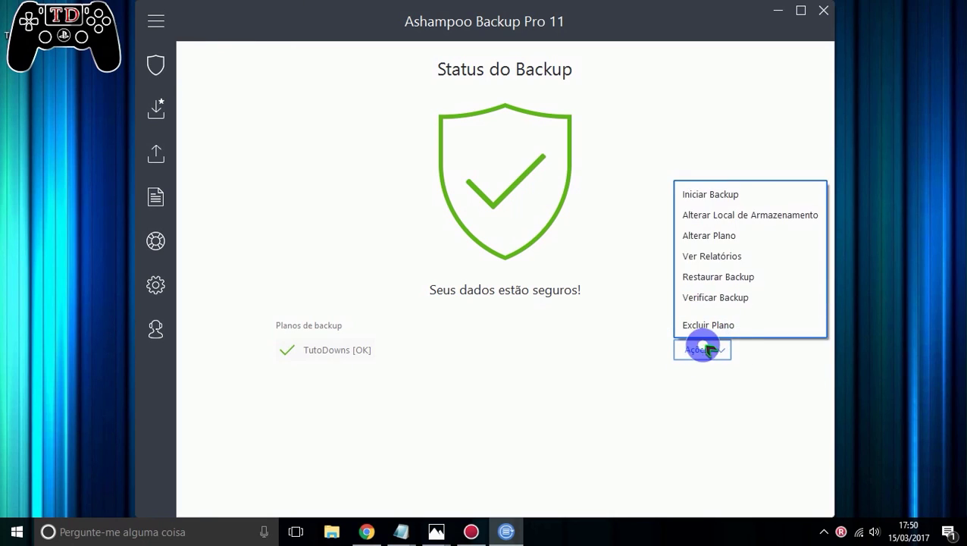
{"action": "left_click", "coordinate": [760, 288]}
Open the TutoDowns backup report in Chrome, read its statistics and events, and return to the backup status in Ashampoo Backup Pro 11.
{"action": "left_click", "coordinate": [695, 350]}
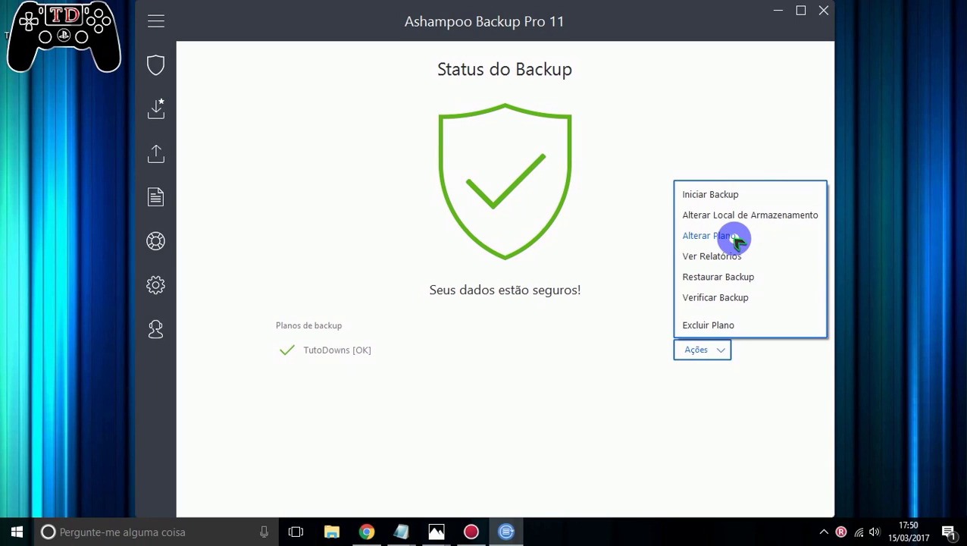
{"action": "left_click", "coordinate": [723, 260]}
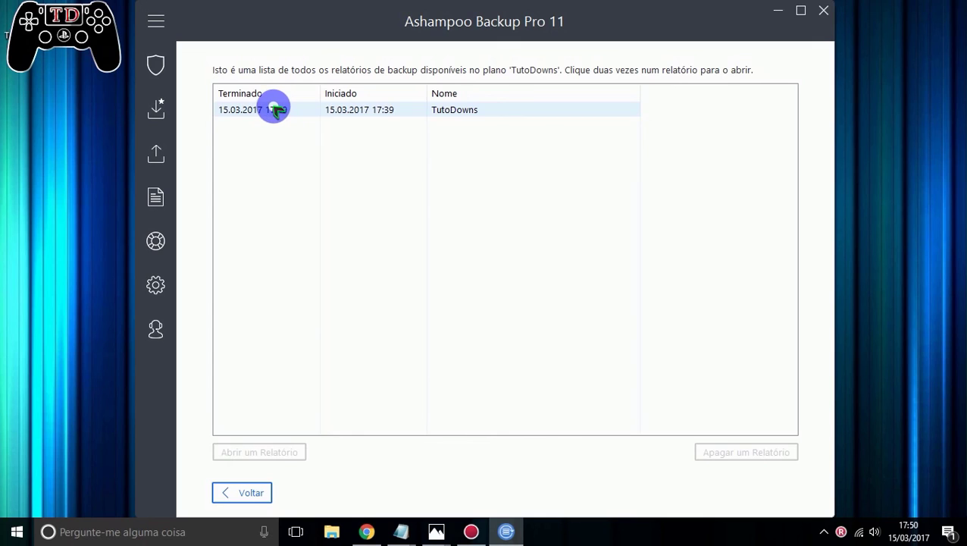
{"action": "double_click", "coordinate": [275, 110]}
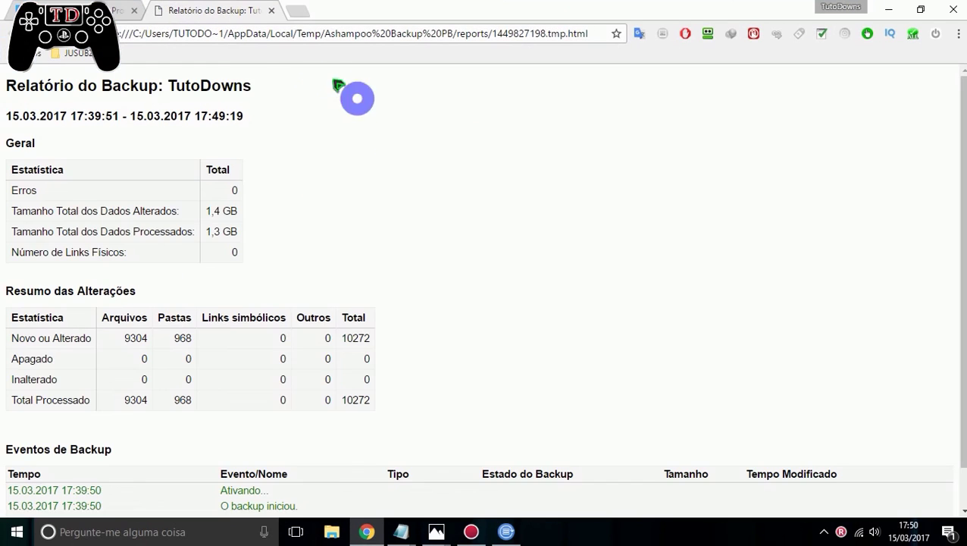
{"action": "scroll", "coordinate": [331, 265], "scroll_direction": "down", "scroll_amount": 1}
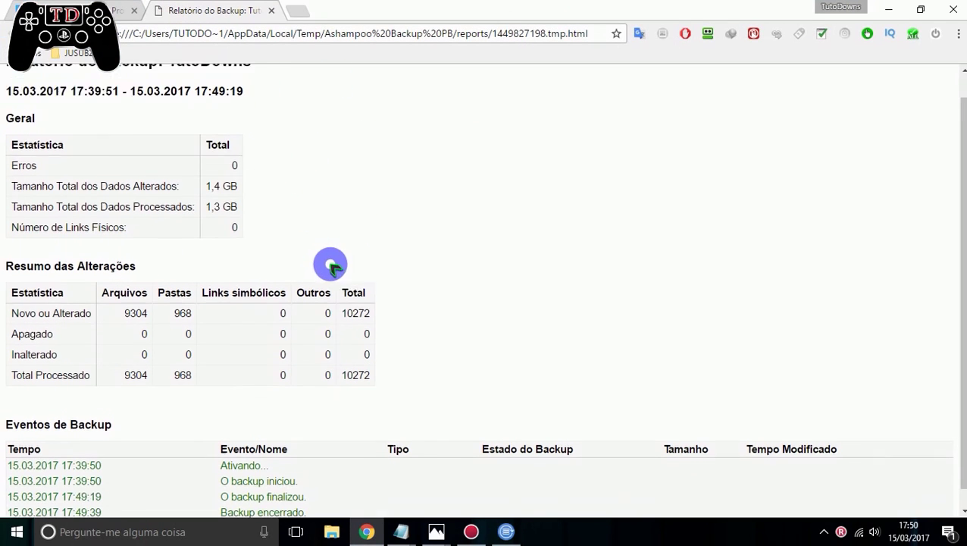
{"action": "scroll", "coordinate": [331, 265], "scroll_direction": "down", "scroll_amount": 1}
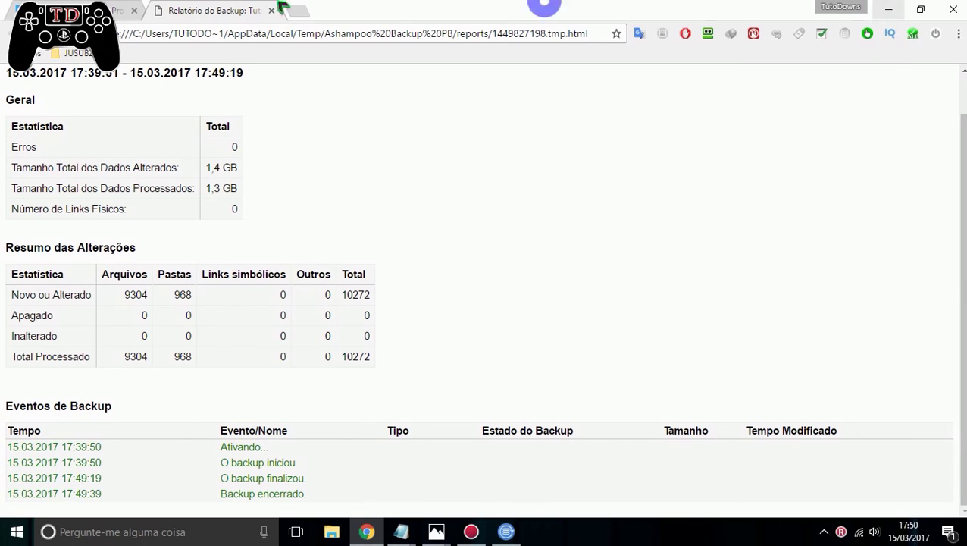
{"action": "left_click", "coordinate": [102, 11]}
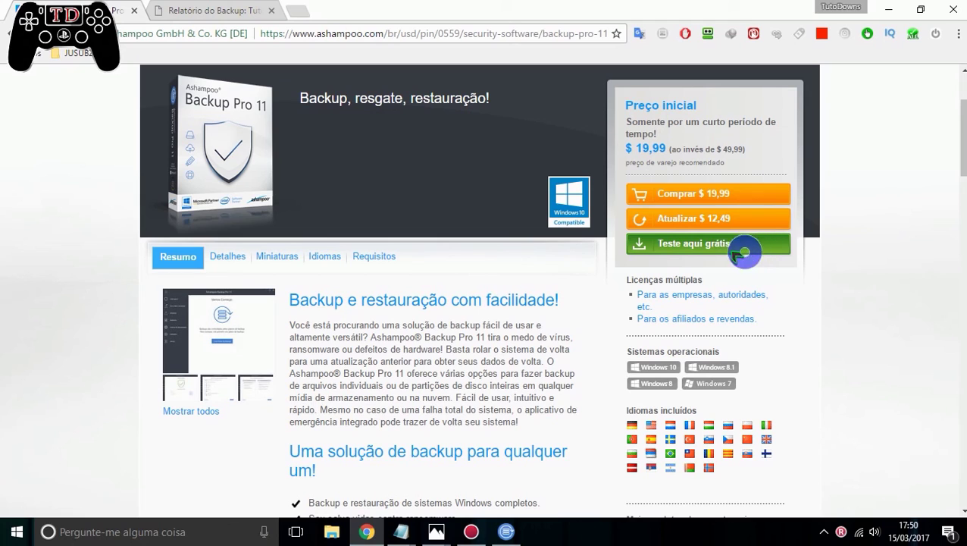
{"action": "left_click", "coordinate": [891, 8]}
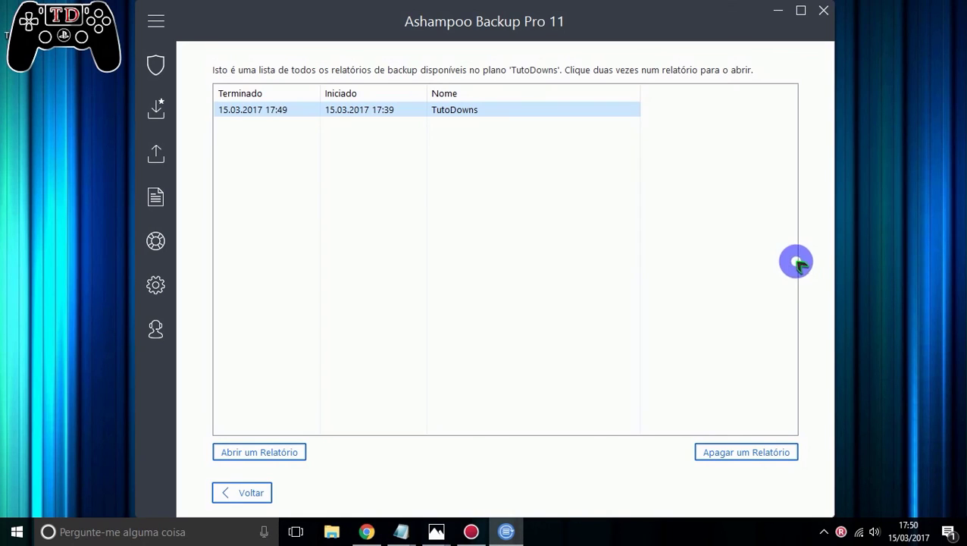
{"action": "left_click", "coordinate": [152, 64]}
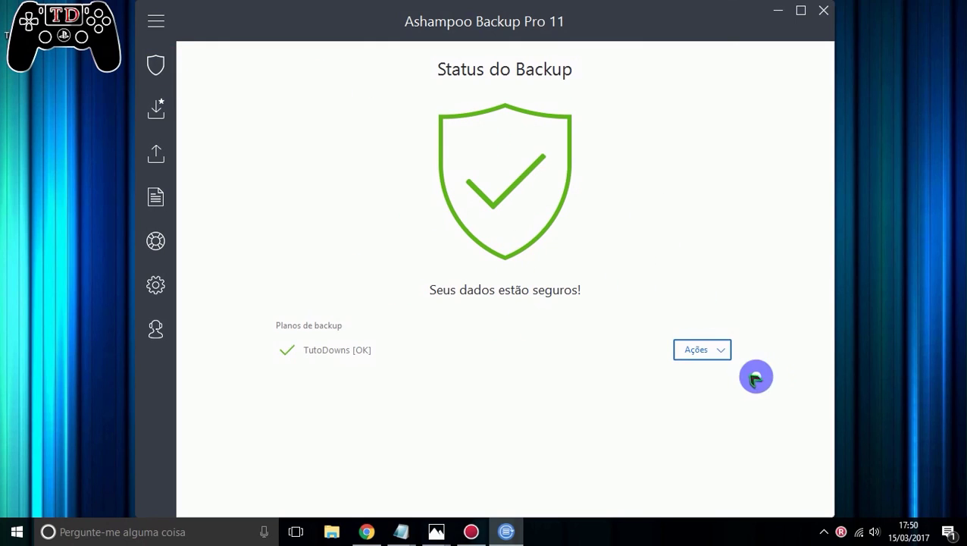
{"action": "left_click", "coordinate": [711, 351]}
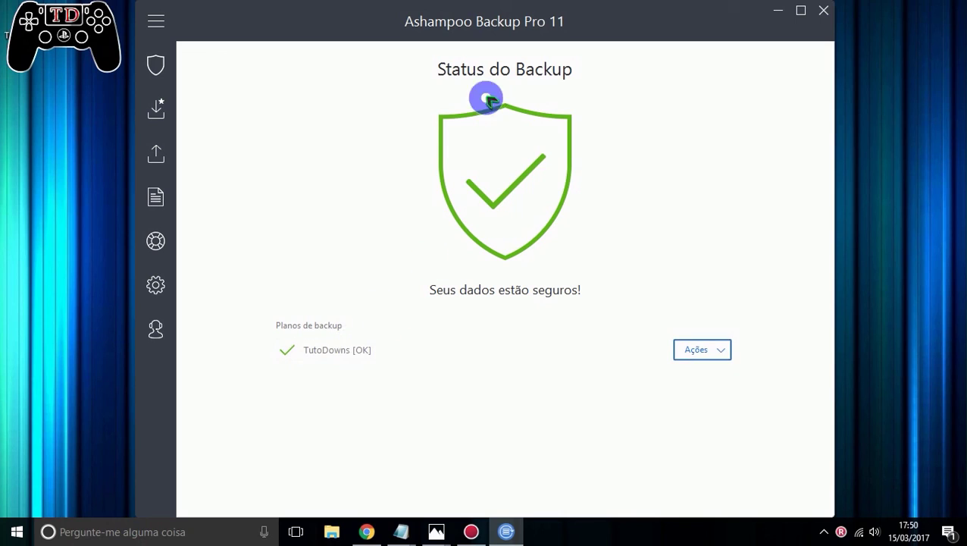
{"action": "mouse_move", "coordinate": [151, 51]}
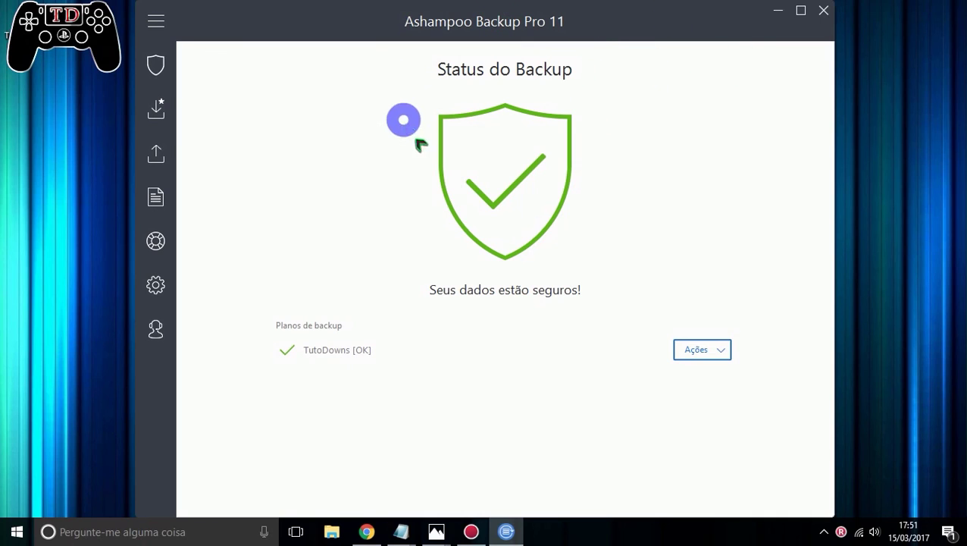
{"action": "mouse_move", "coordinate": [172, 231]}
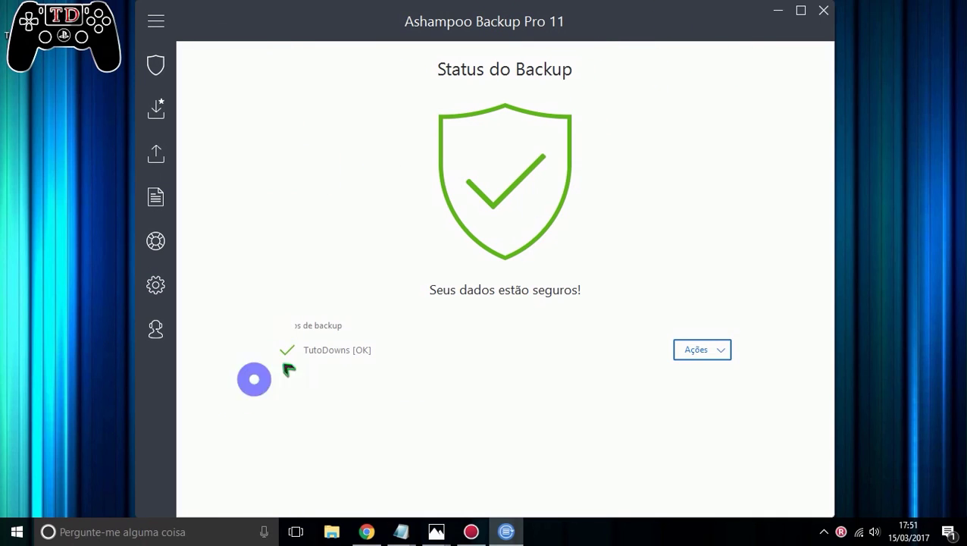